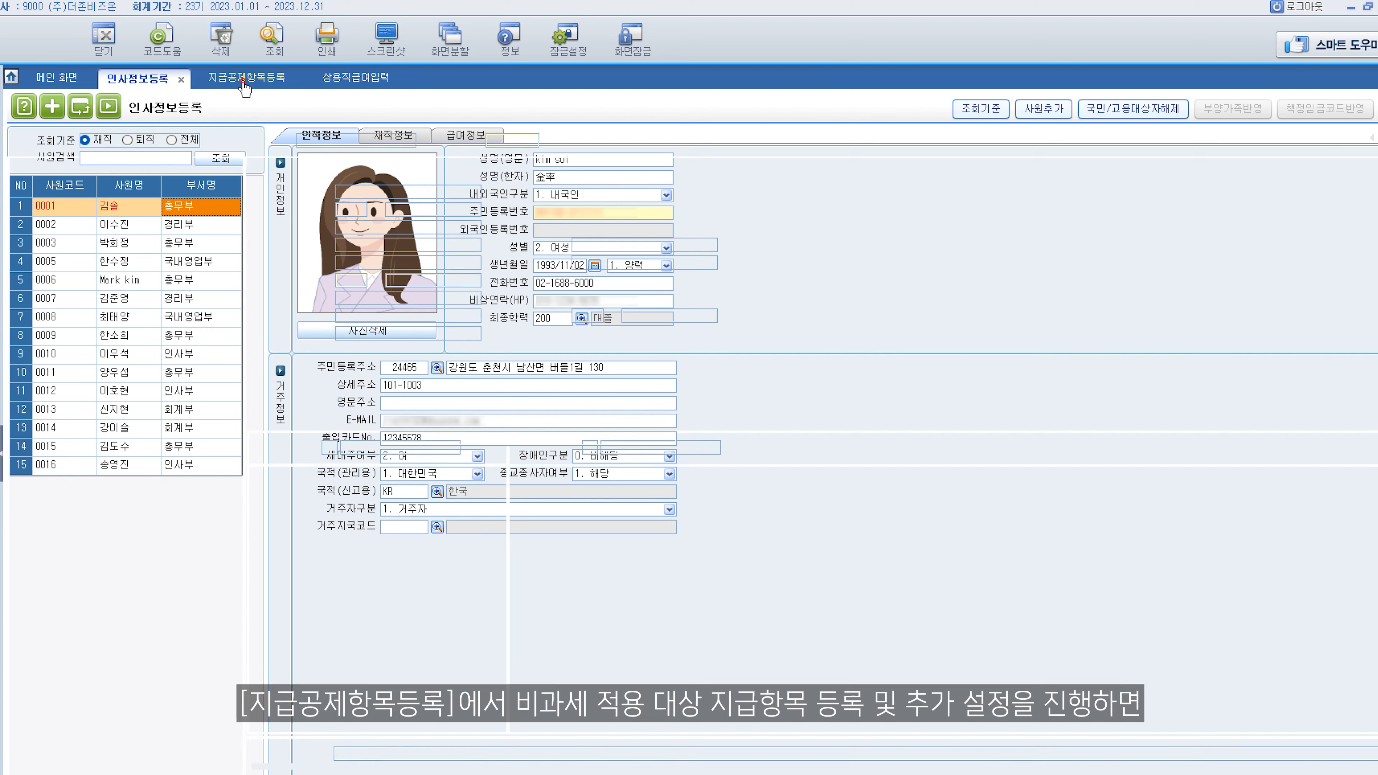
Look over the 지급공제항목등록 screen and the 상용직급여입력 screen
left_click(243, 81)
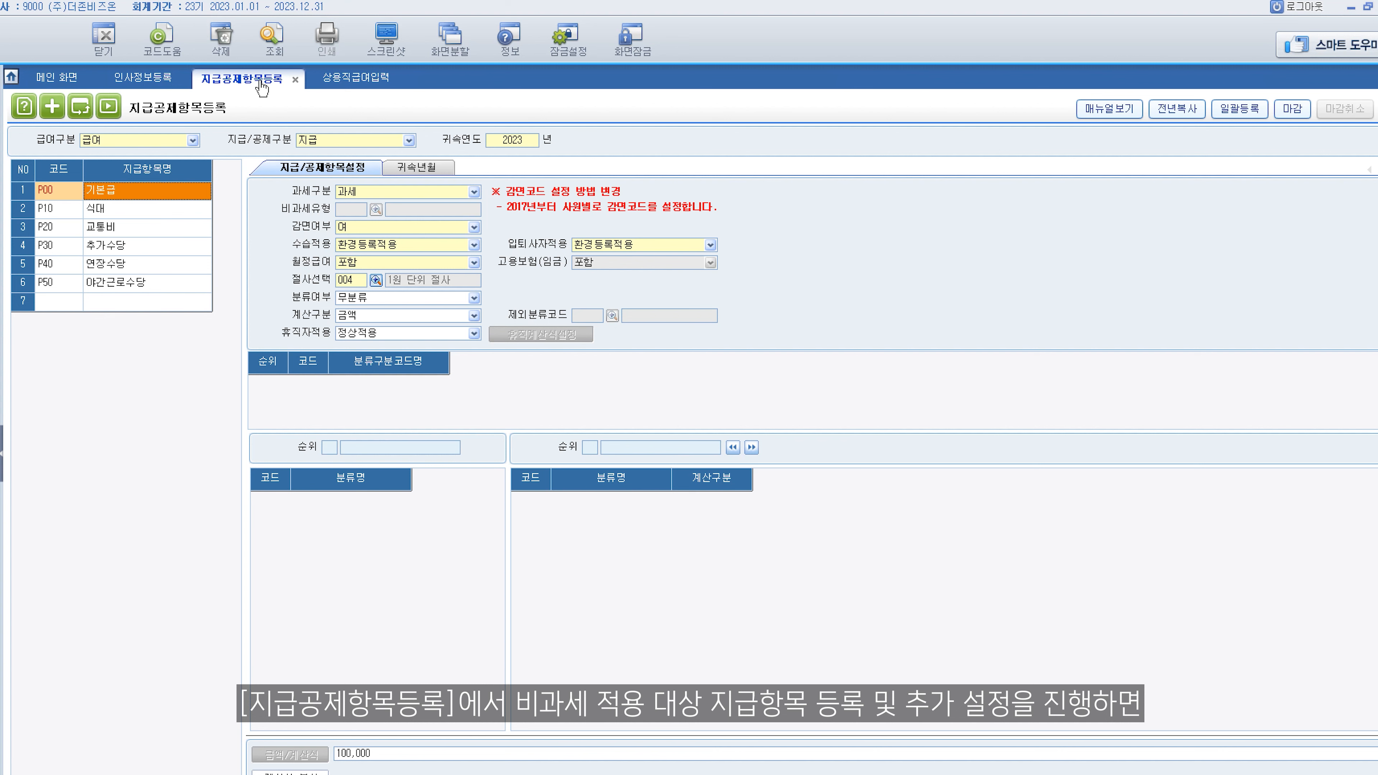
left_click(348, 82)
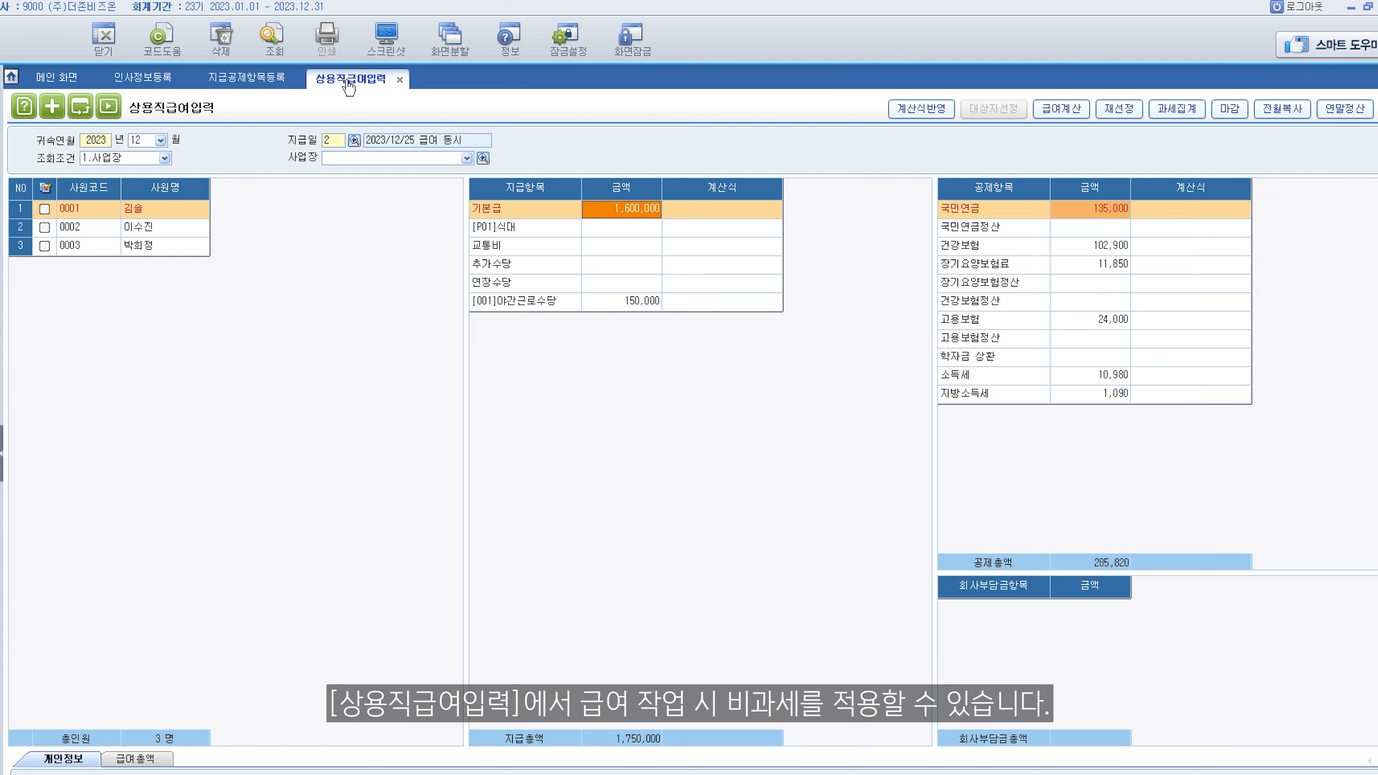
In 인사정보등록, set 국외소득유무 to 2. 해당 in the first listed employee's salary information
left_click(155, 87)
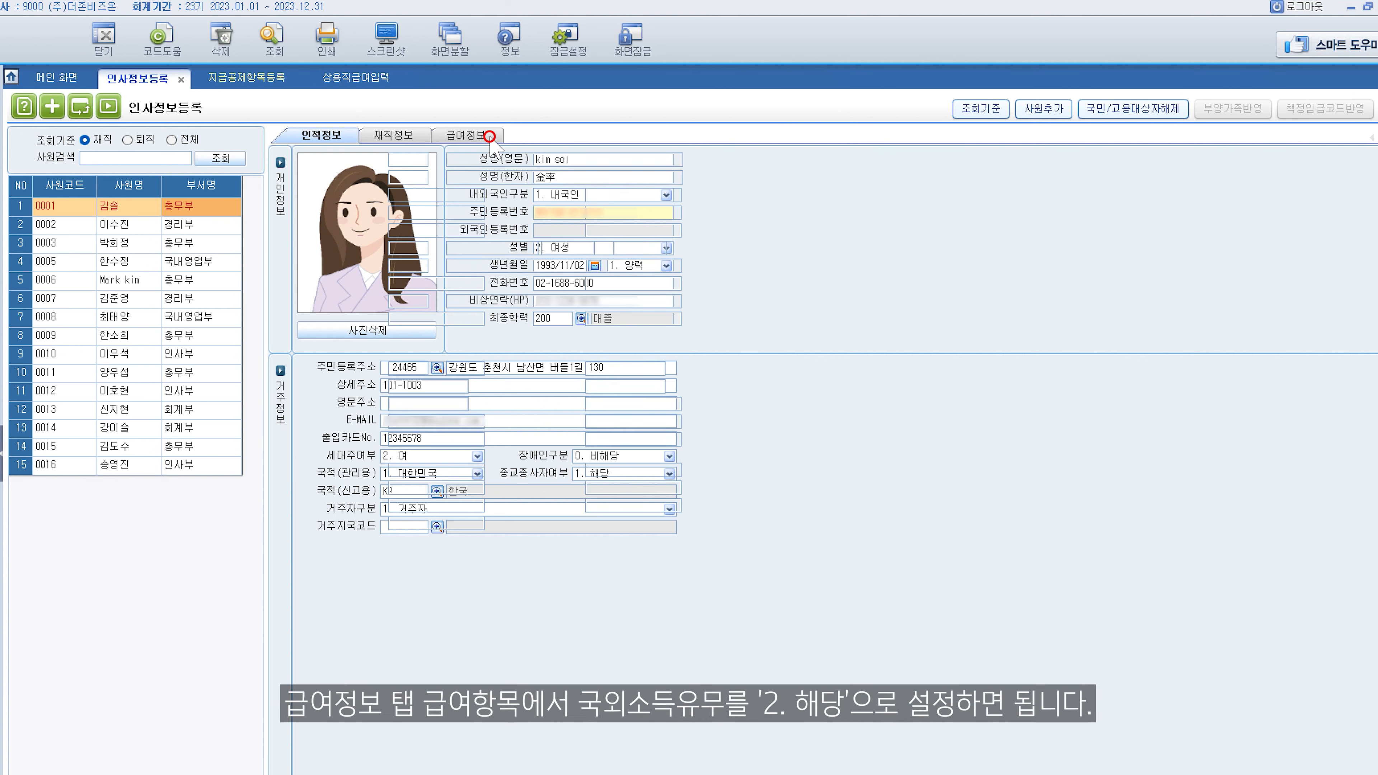
left_click(488, 136)
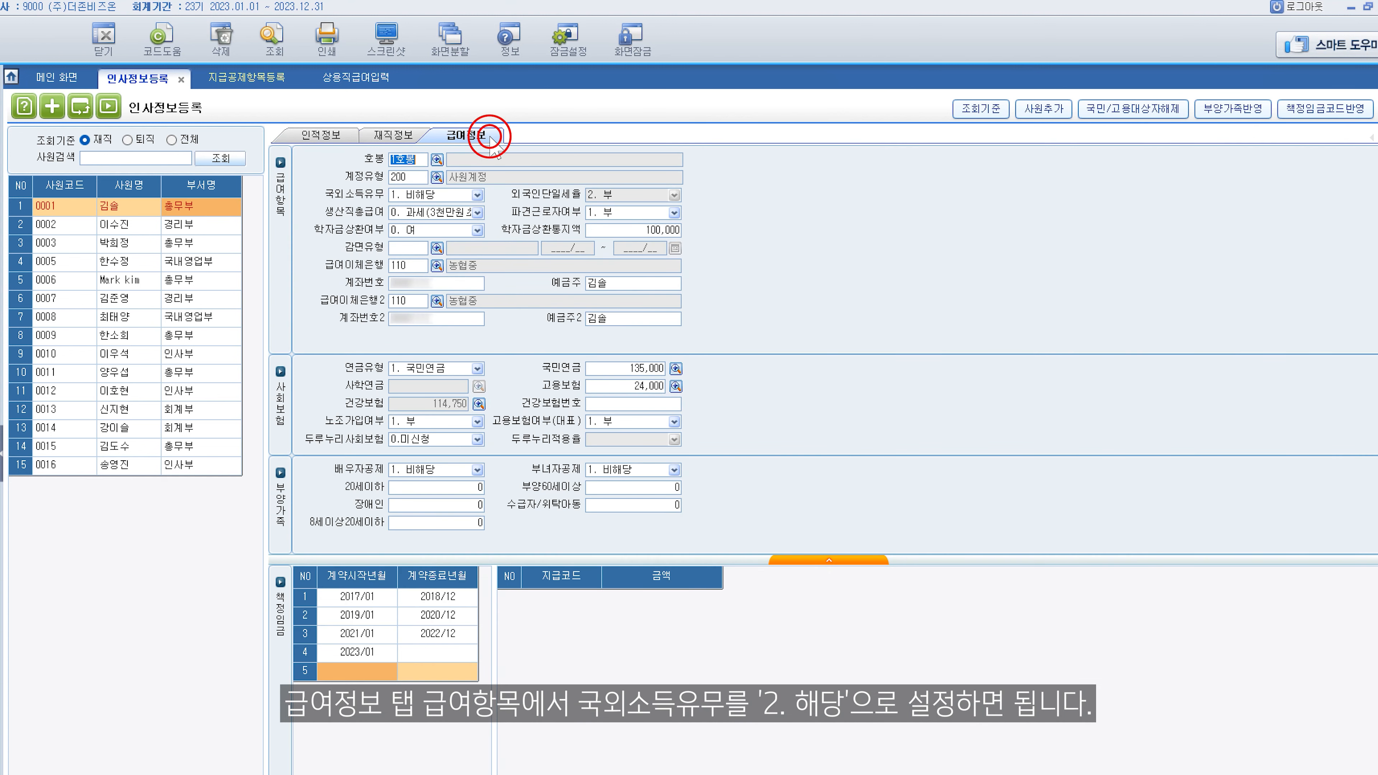
left_click(477, 196)
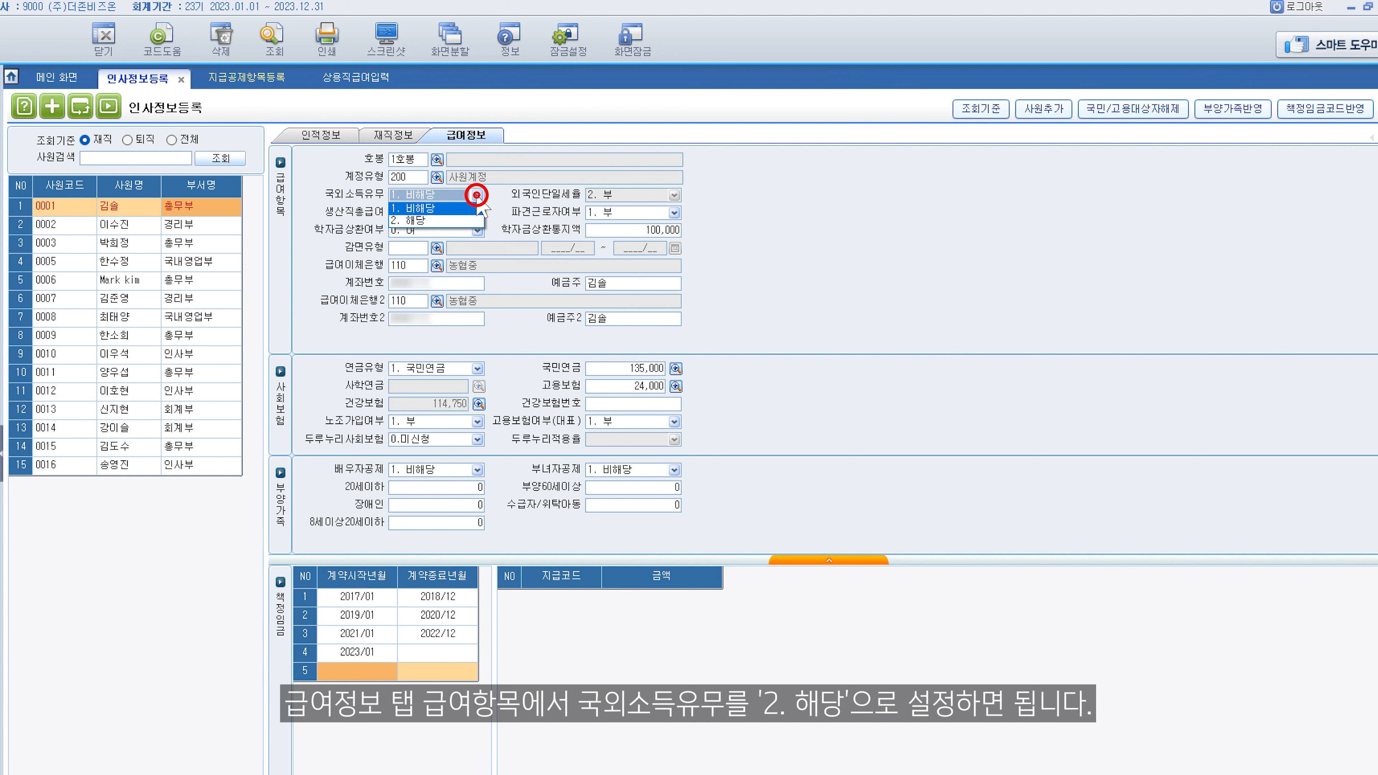
left_click(439, 221)
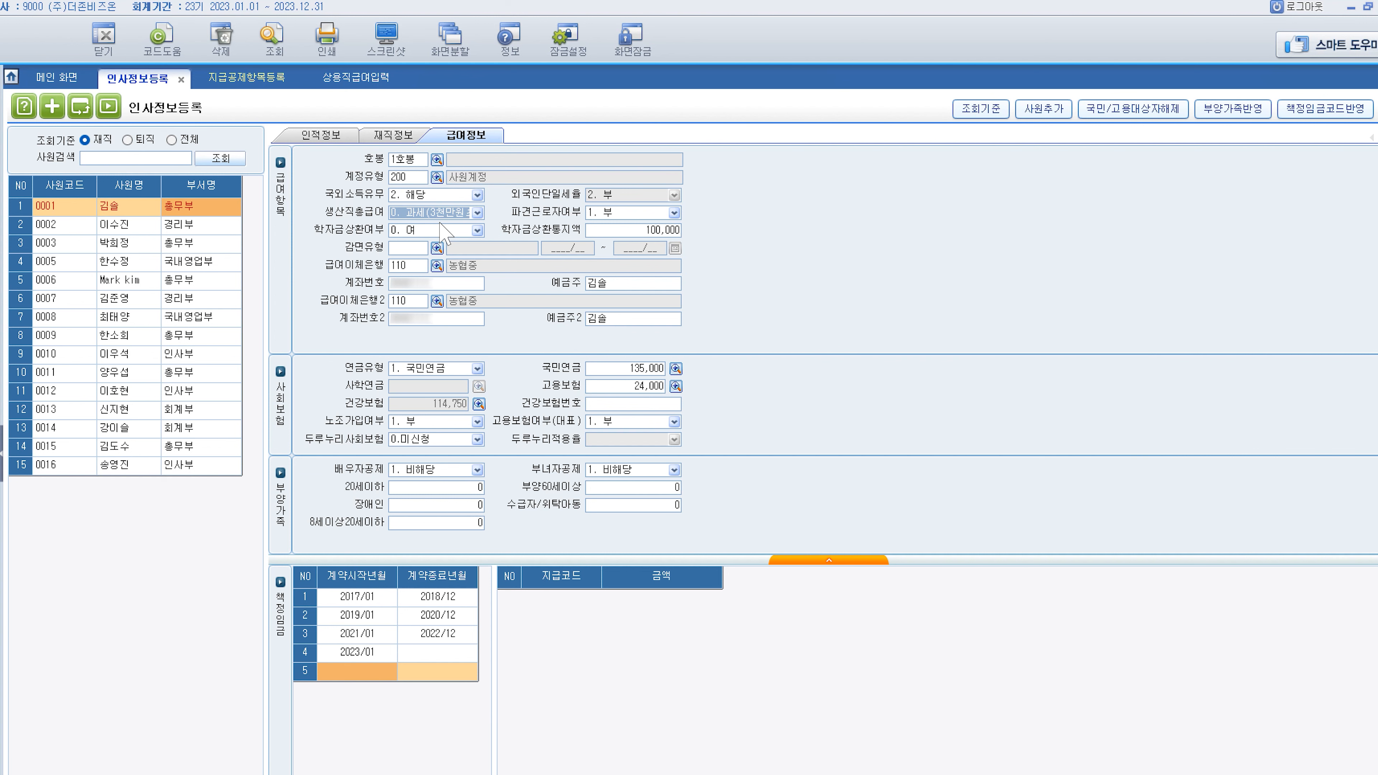
Set the second listed employee's 직종 to 002 생산직 in the employment information
left_click(231, 225)
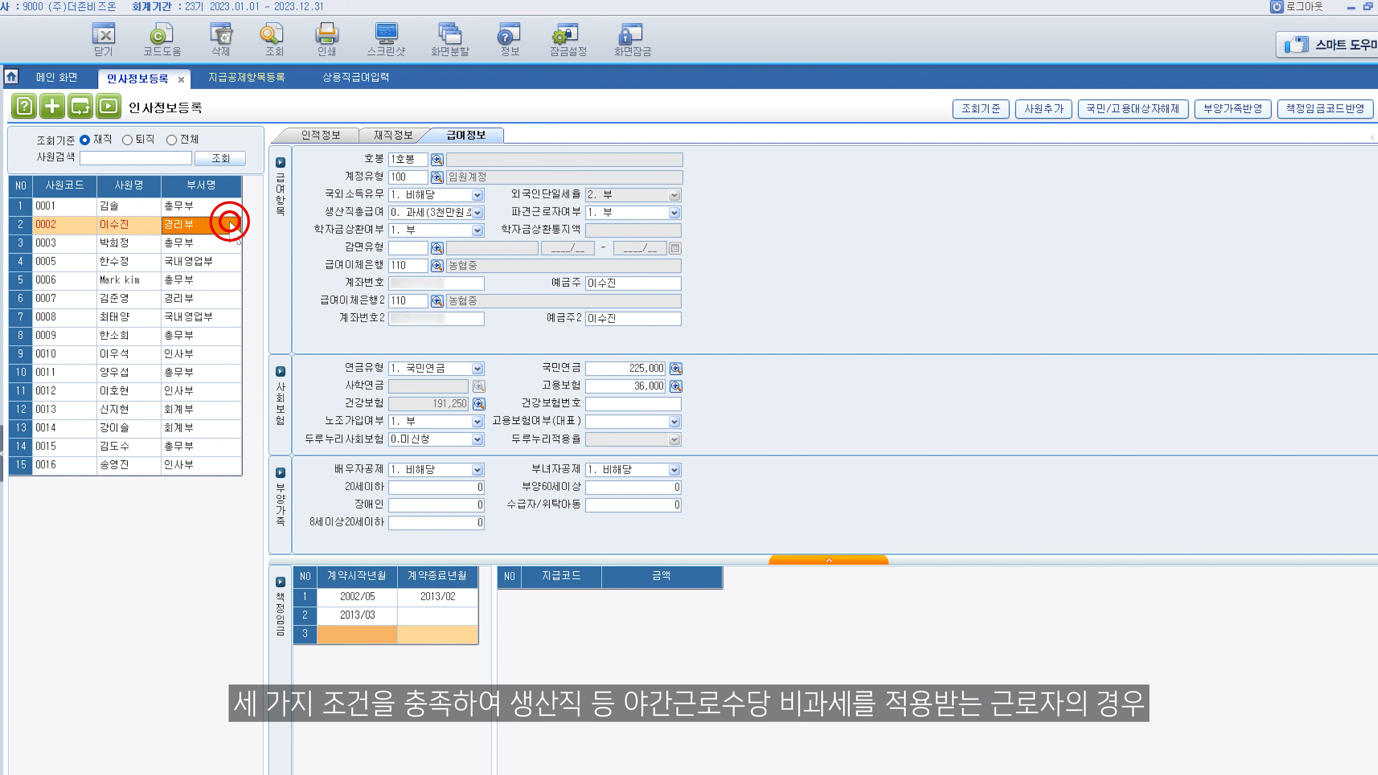
left_click(404, 135)
left_click(443, 314)
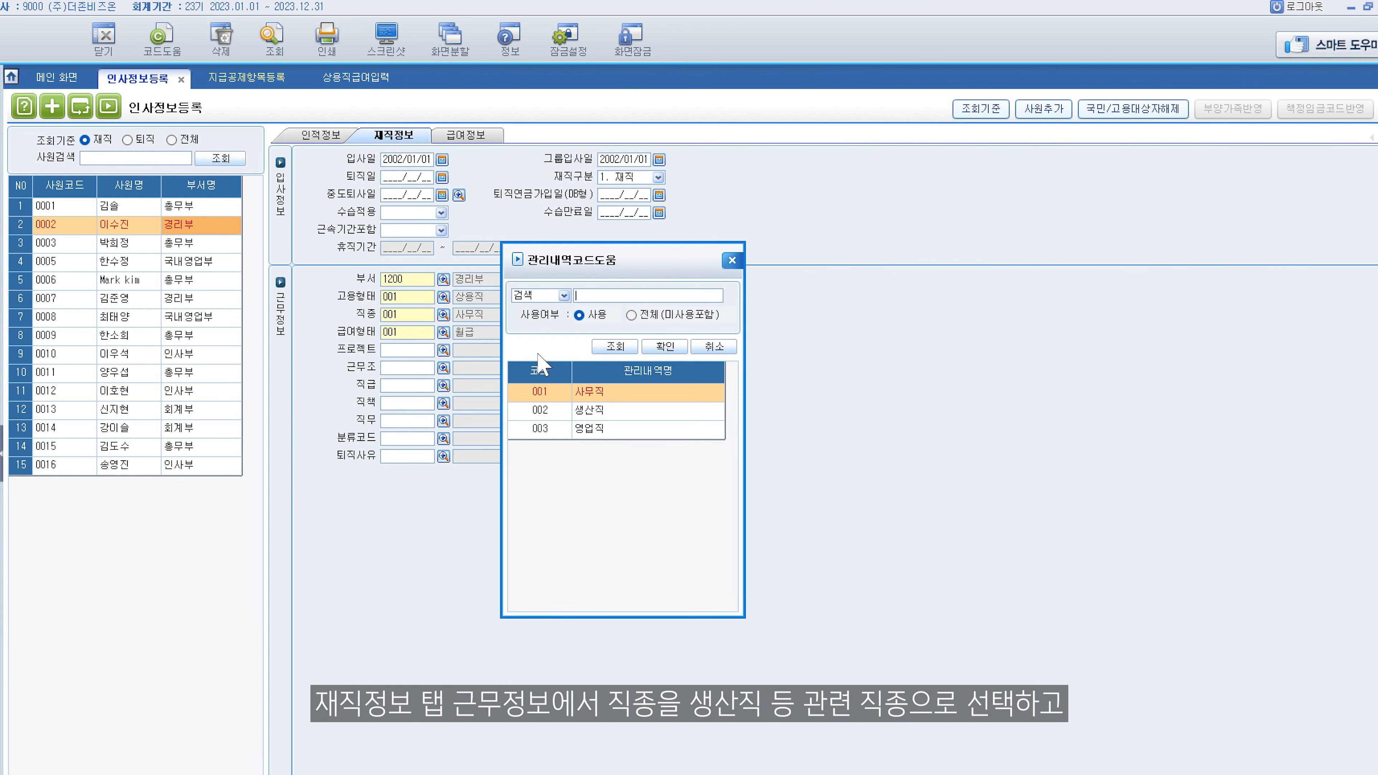
left_click(636, 409)
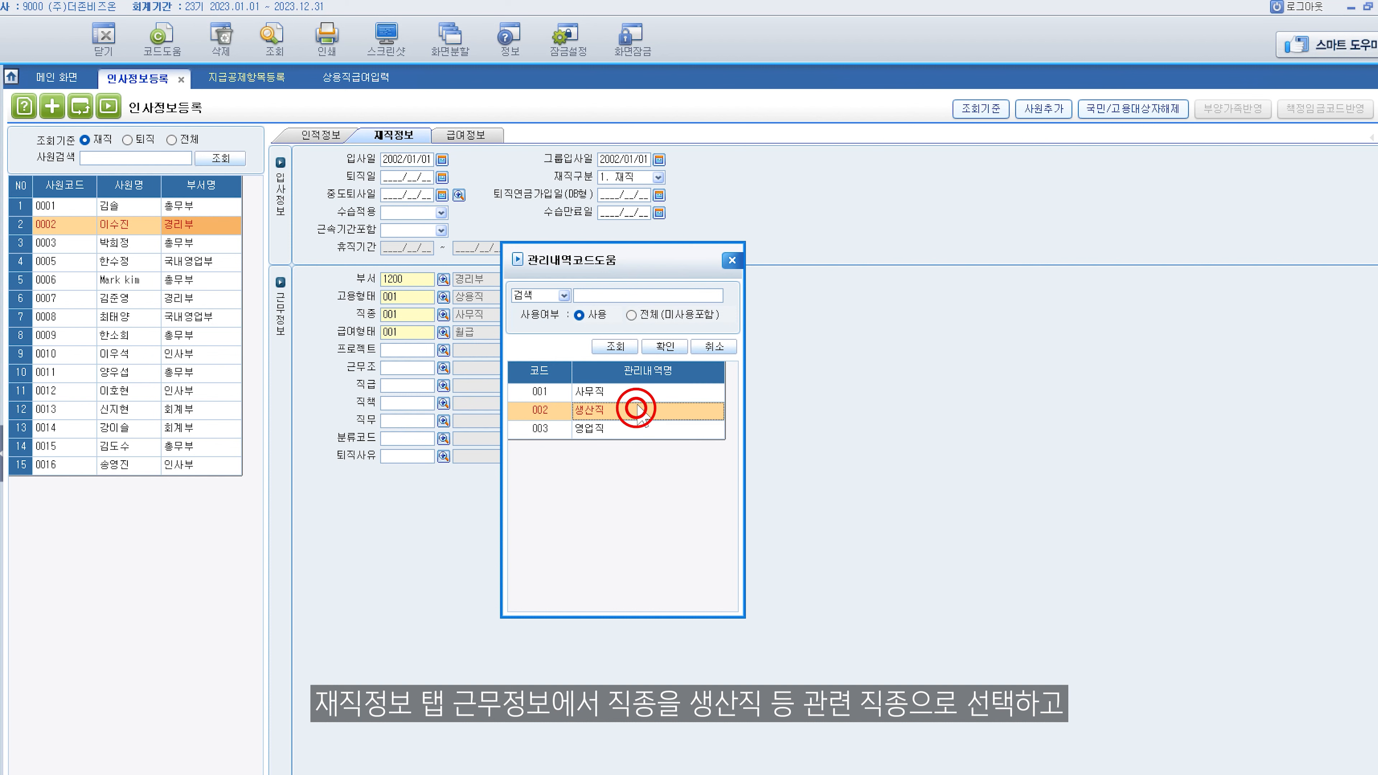
left_click(659, 347)
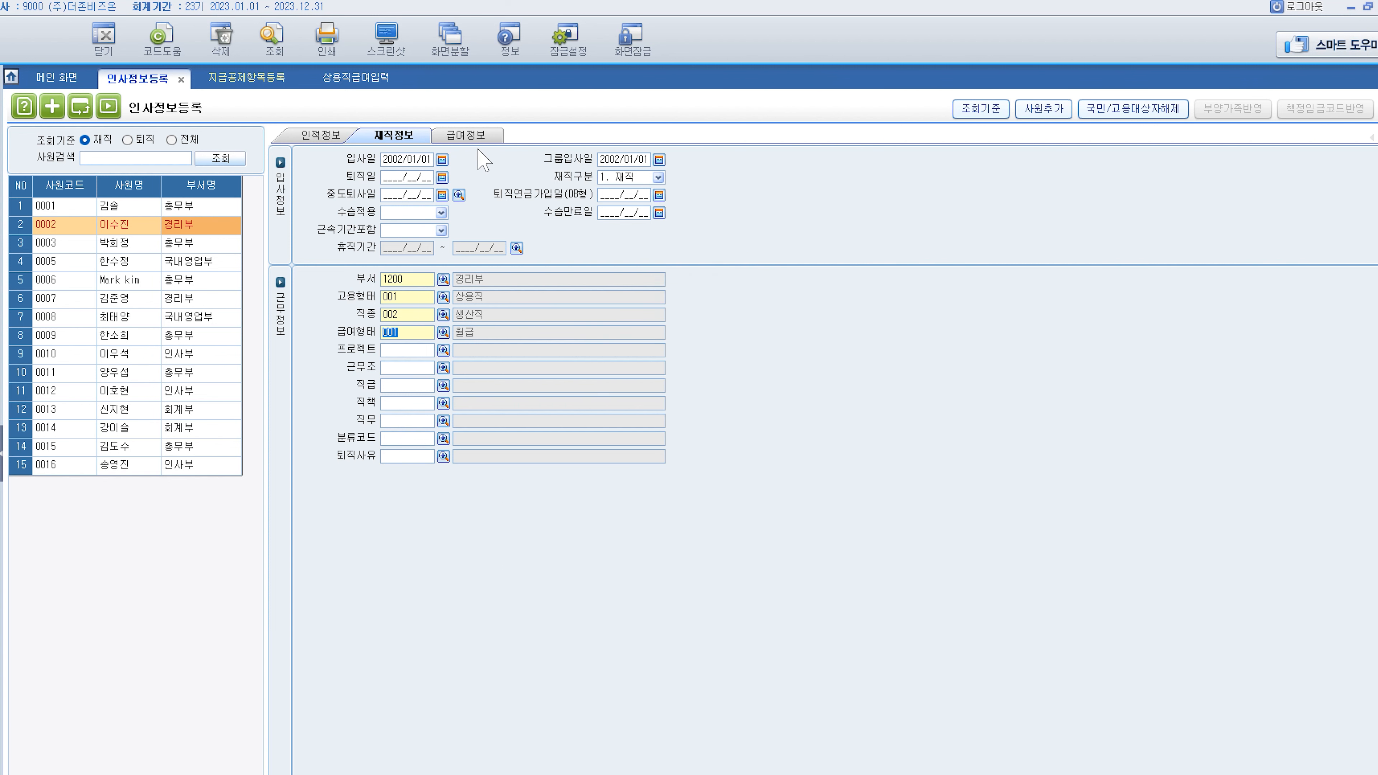
Set 생산직총급여 to 1. 비과세(3천만원이하) in the same employee's salary information
left_click(469, 134)
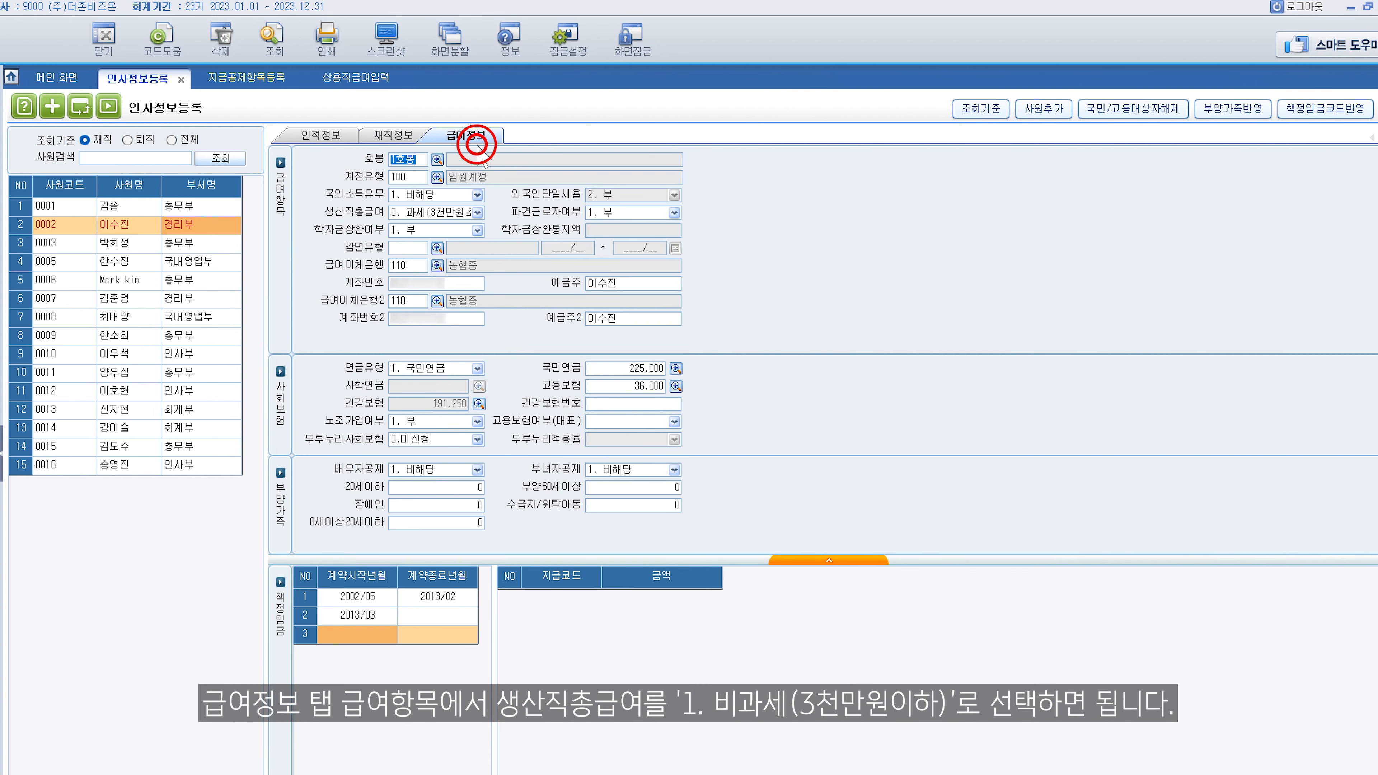
left_click(480, 212)
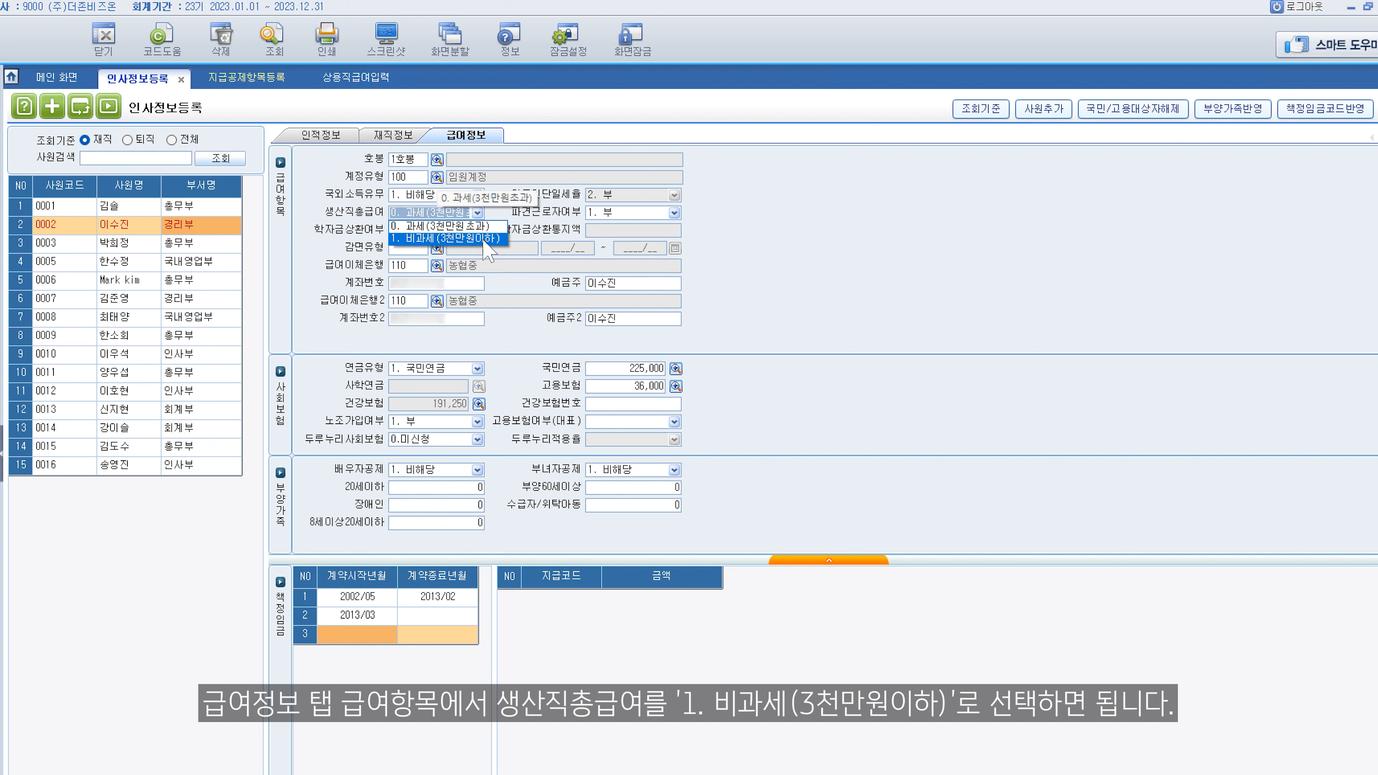
left_click(484, 239)
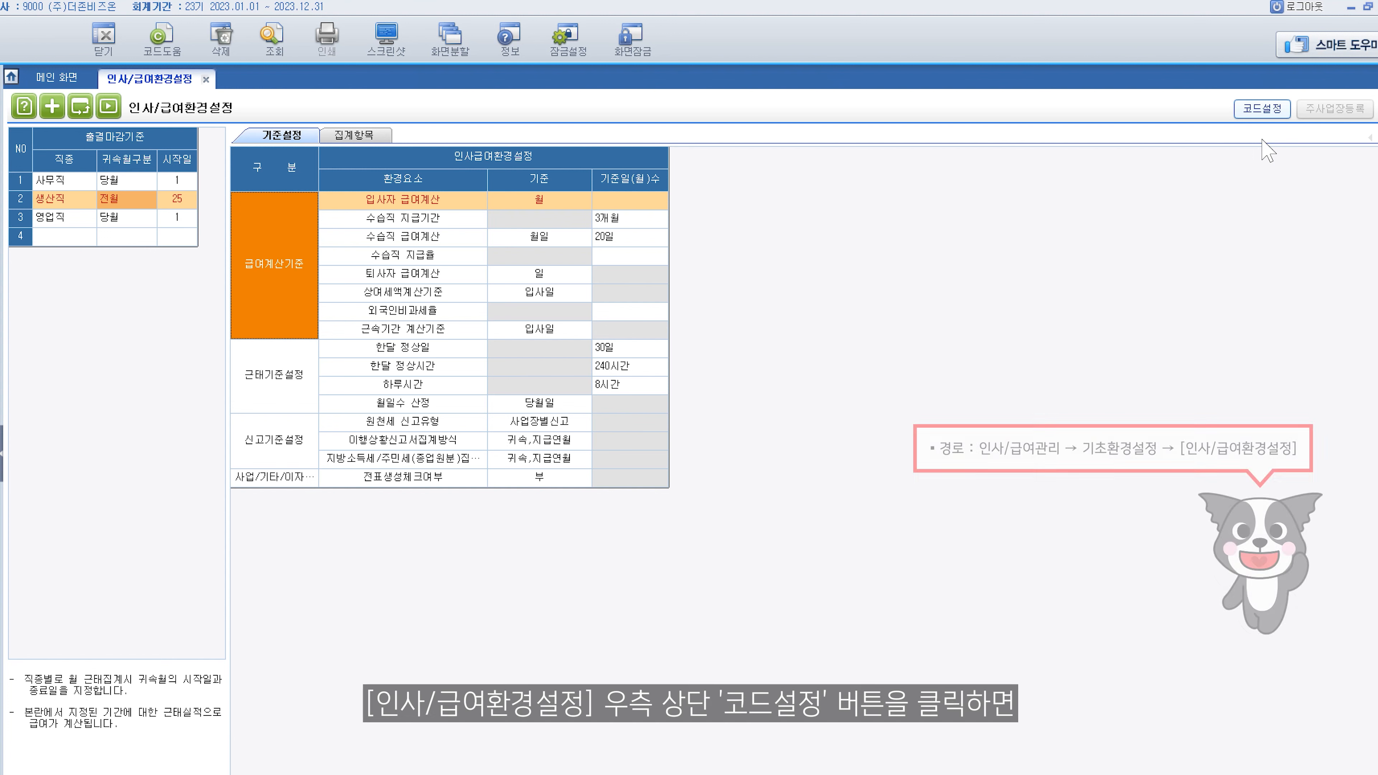
In the code settings of 인사/급여환경설정, register job type 004 가공직 under G2 직종 and confirm
left_click(1264, 109)
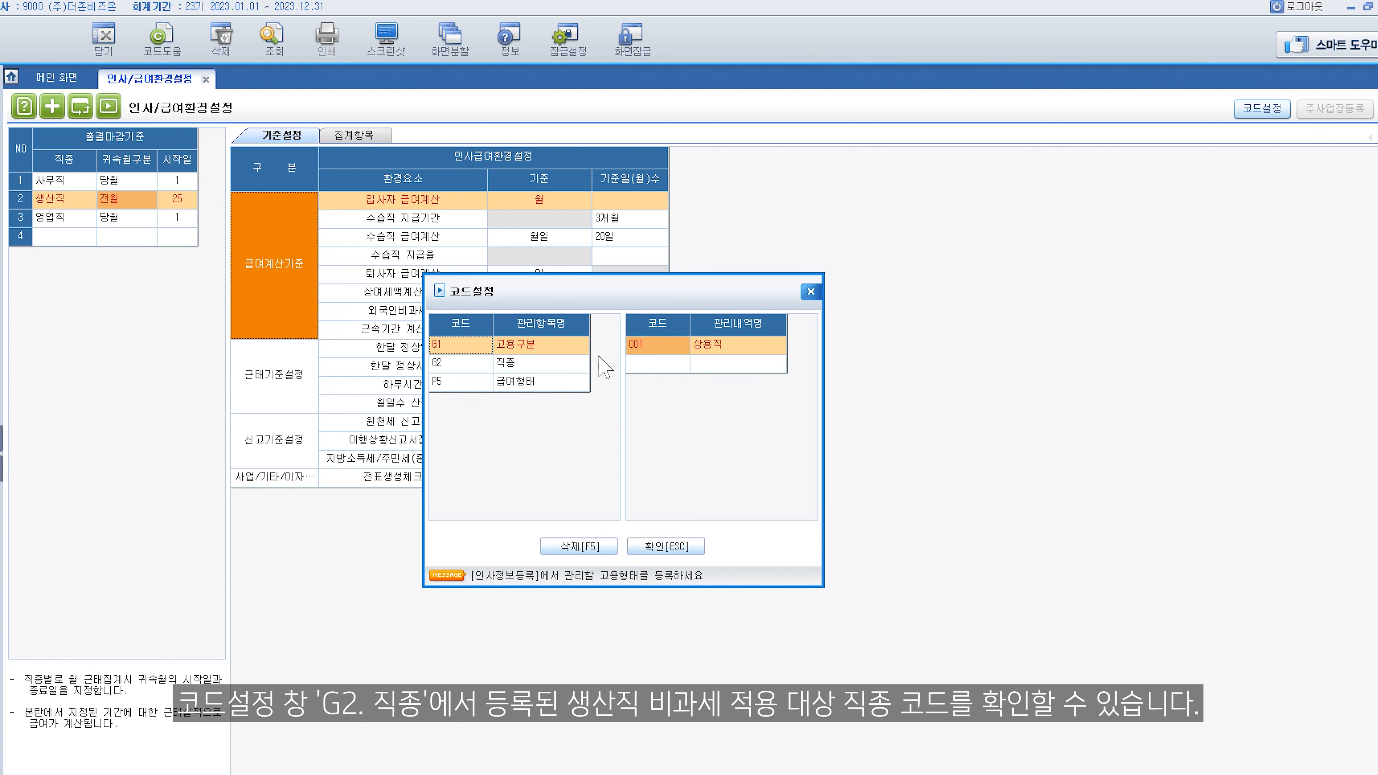
left_click(575, 362)
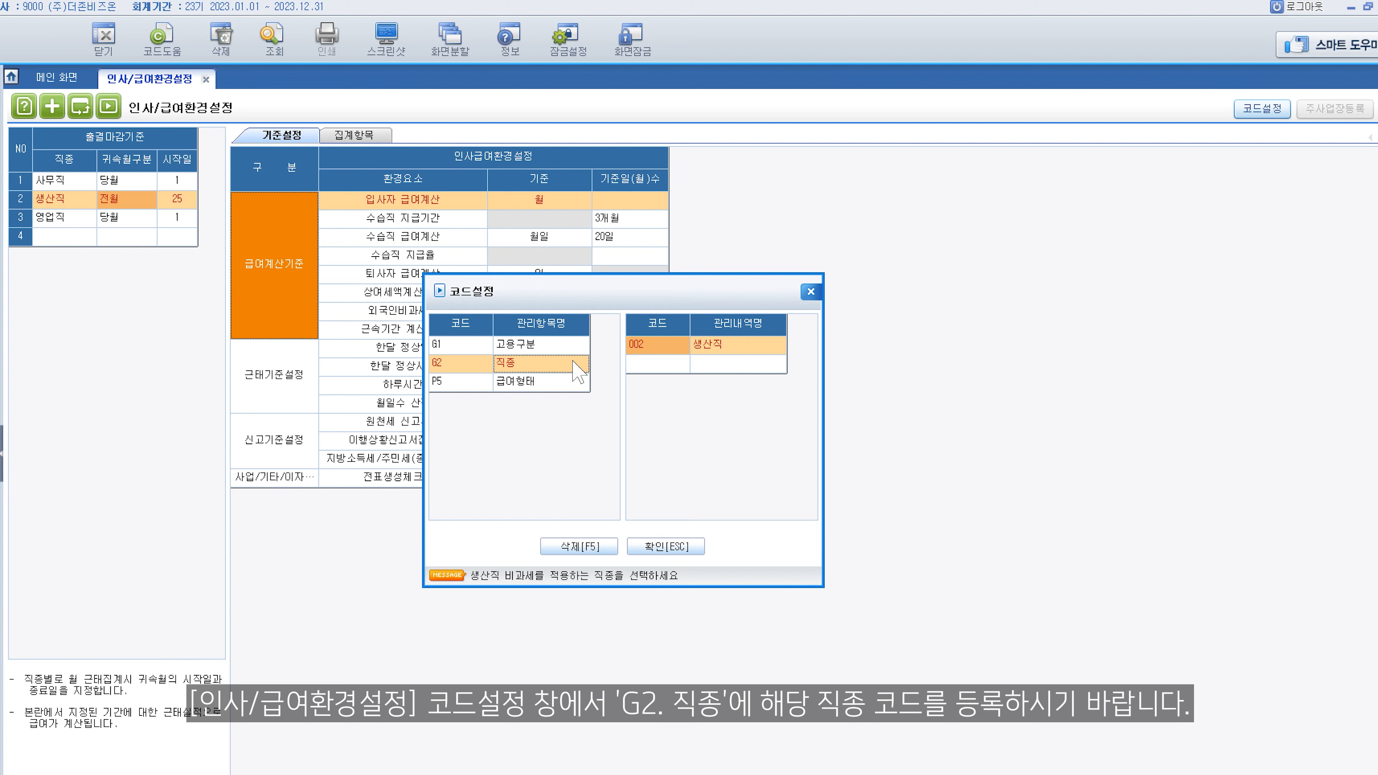
double_click(645, 364)
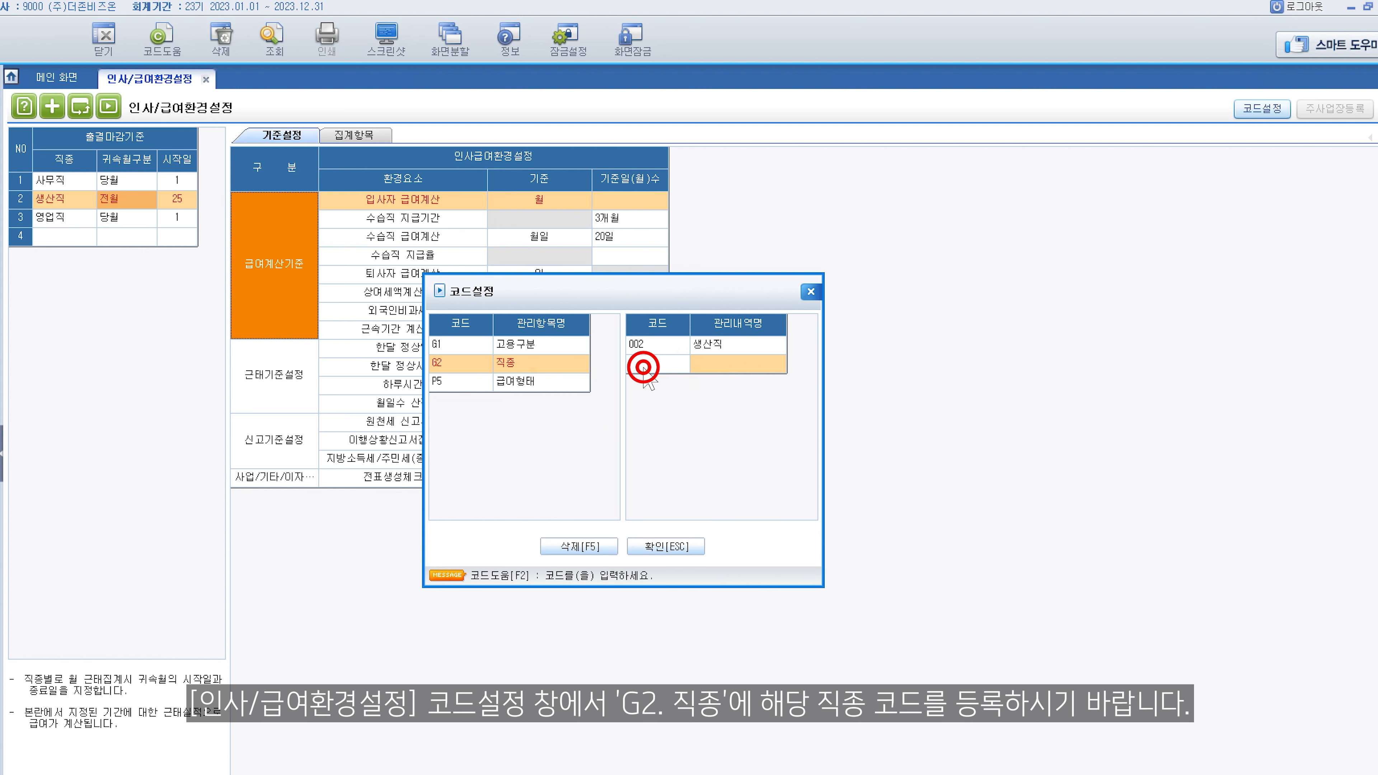
left_click(642, 450)
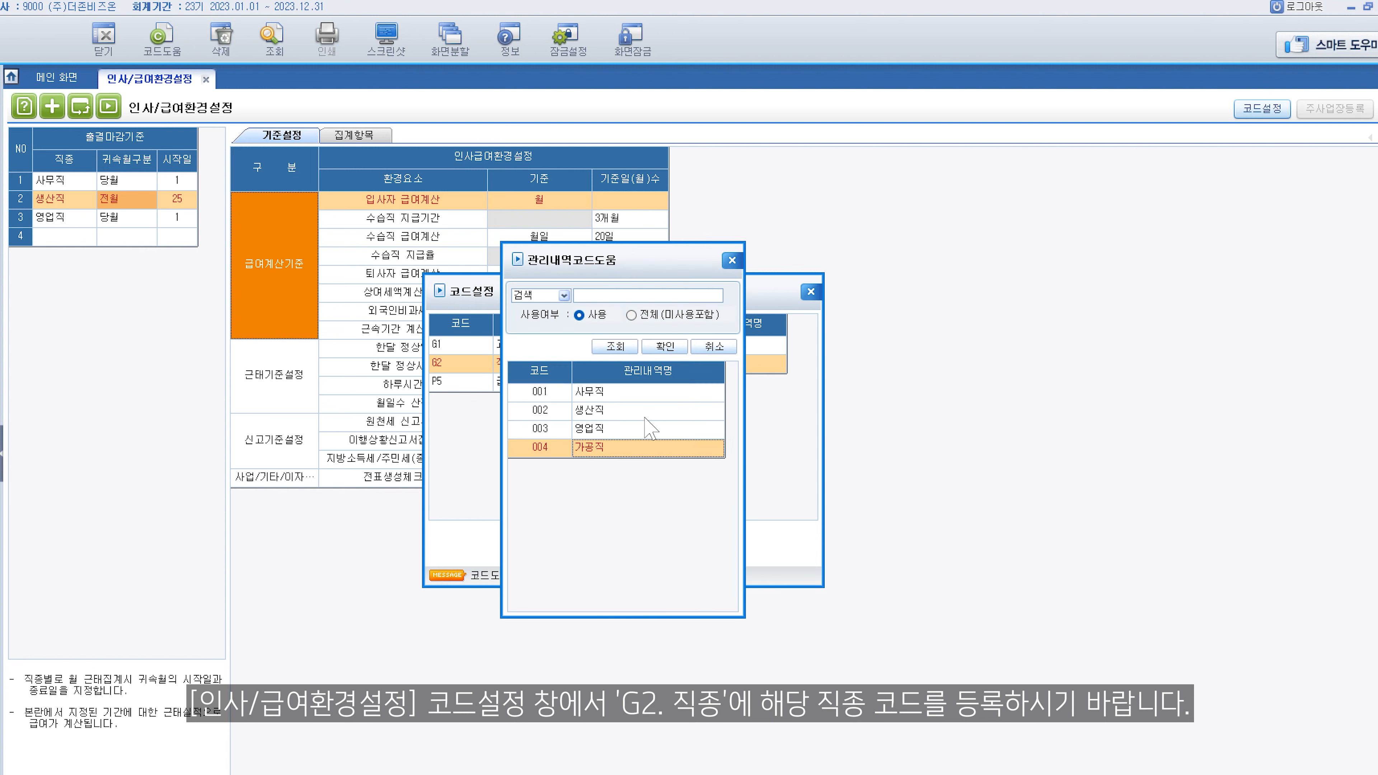
left_click(659, 353)
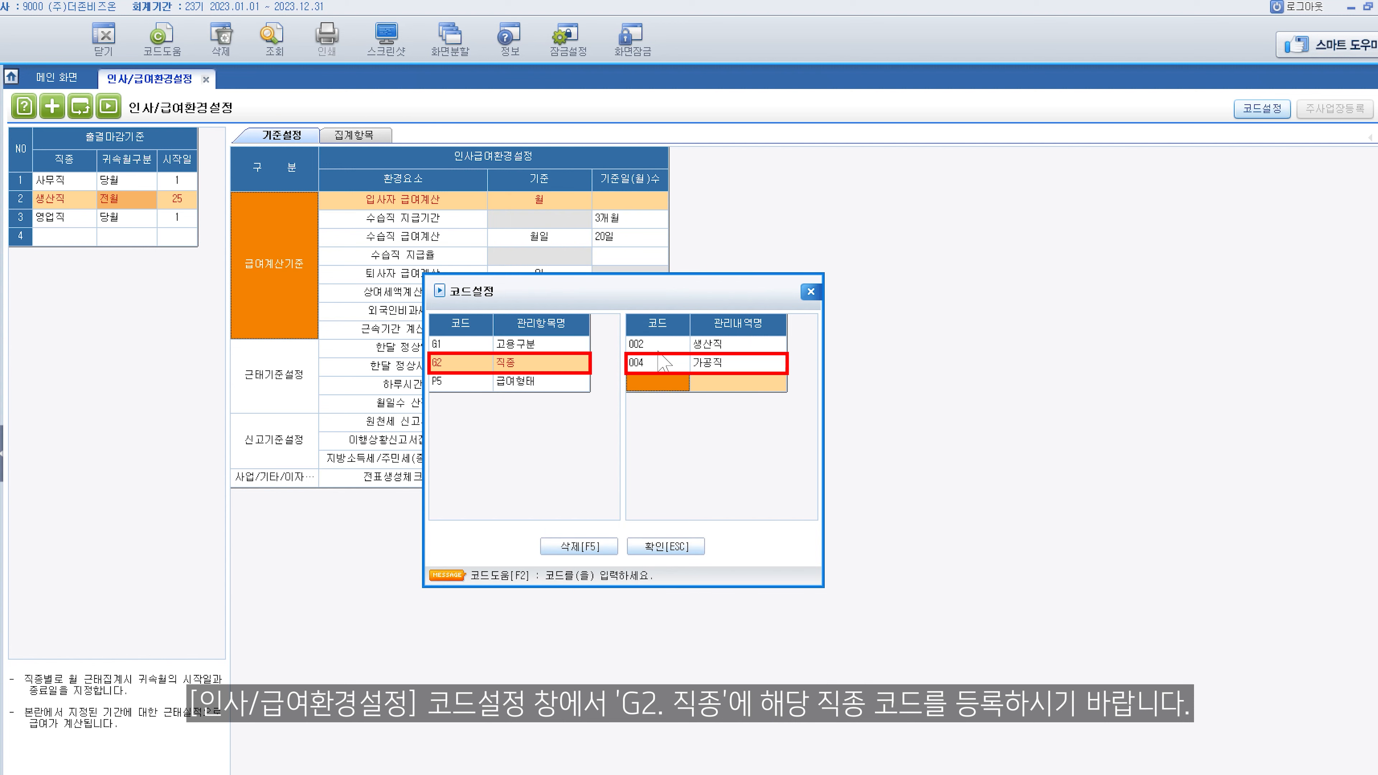
left_click(663, 546)
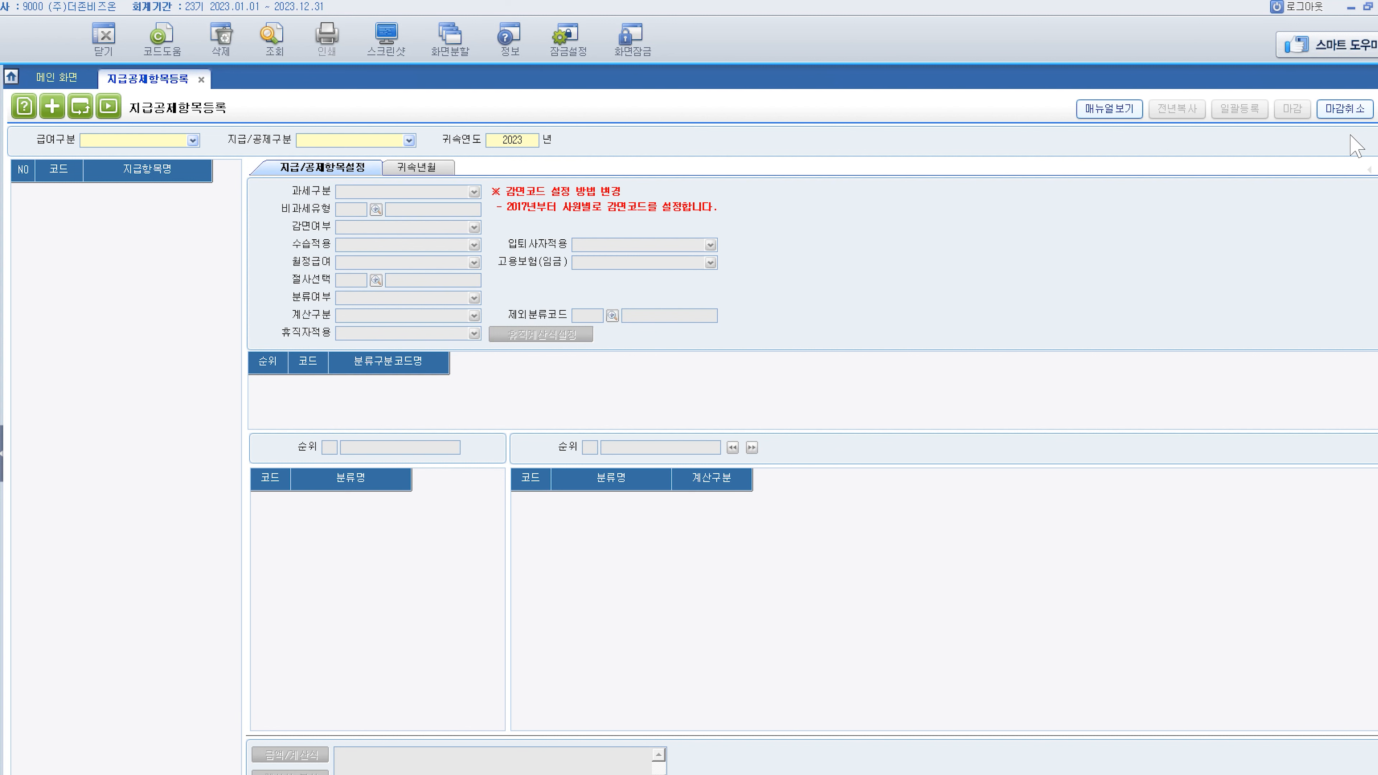
Cancel the closing of 지급공제항목등록 by entering the login password, and acknowledge the notice
left_click(1350, 114)
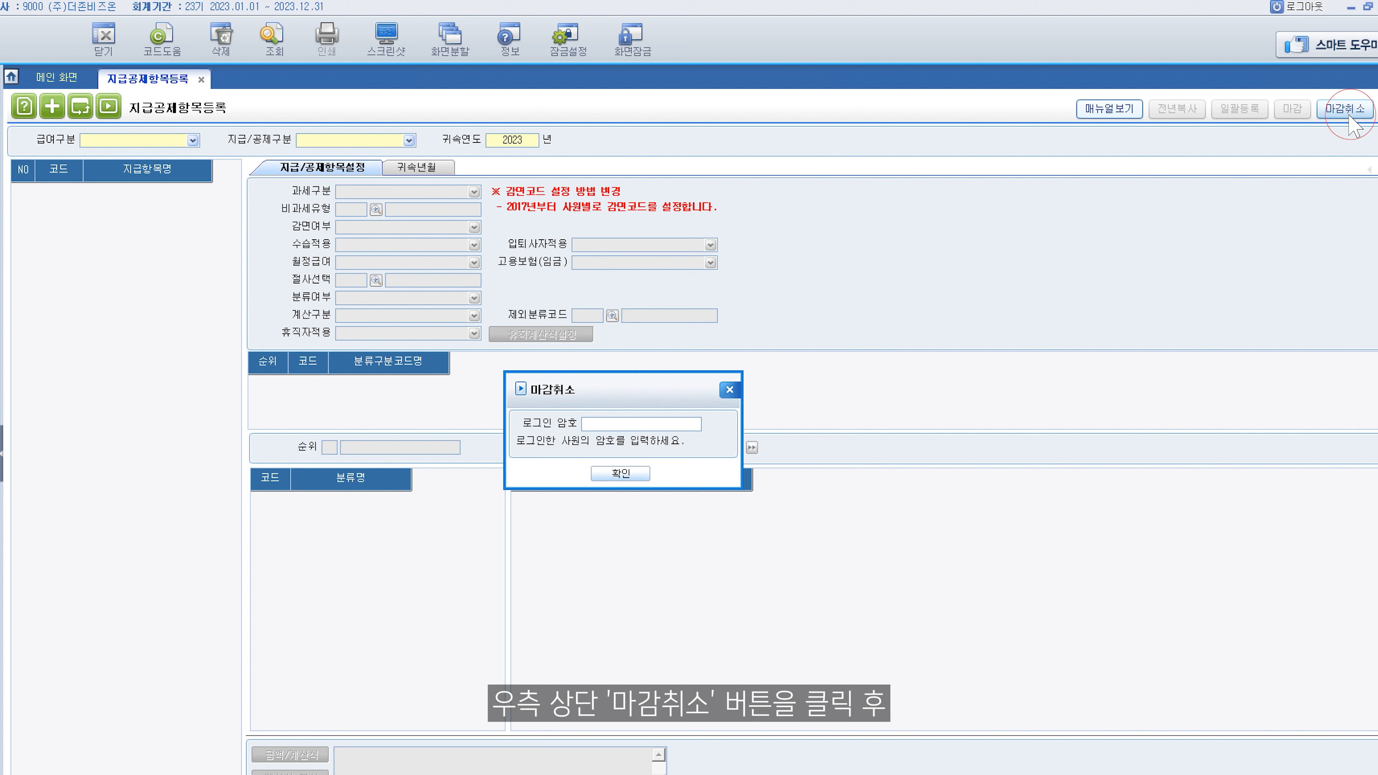
left_click(679, 424)
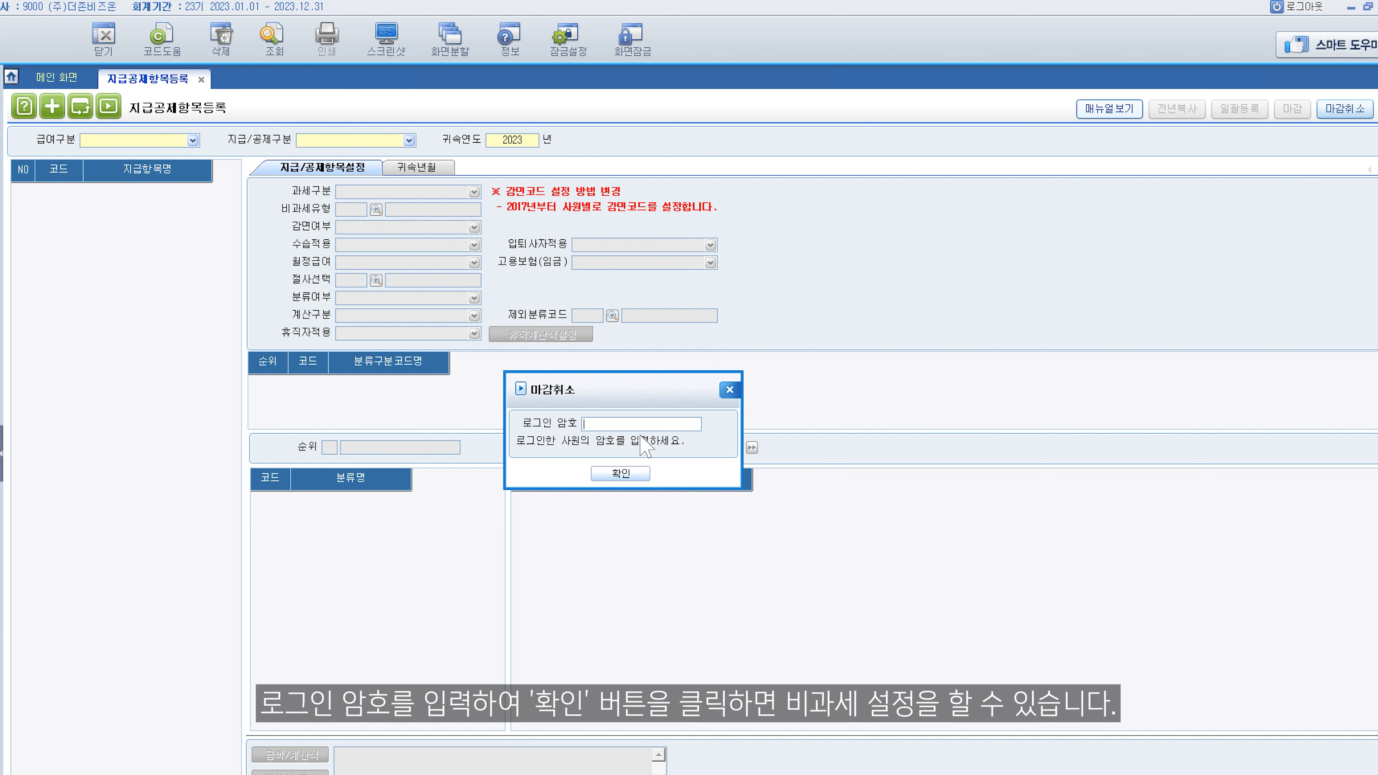
type("****")
left_click(638, 481)
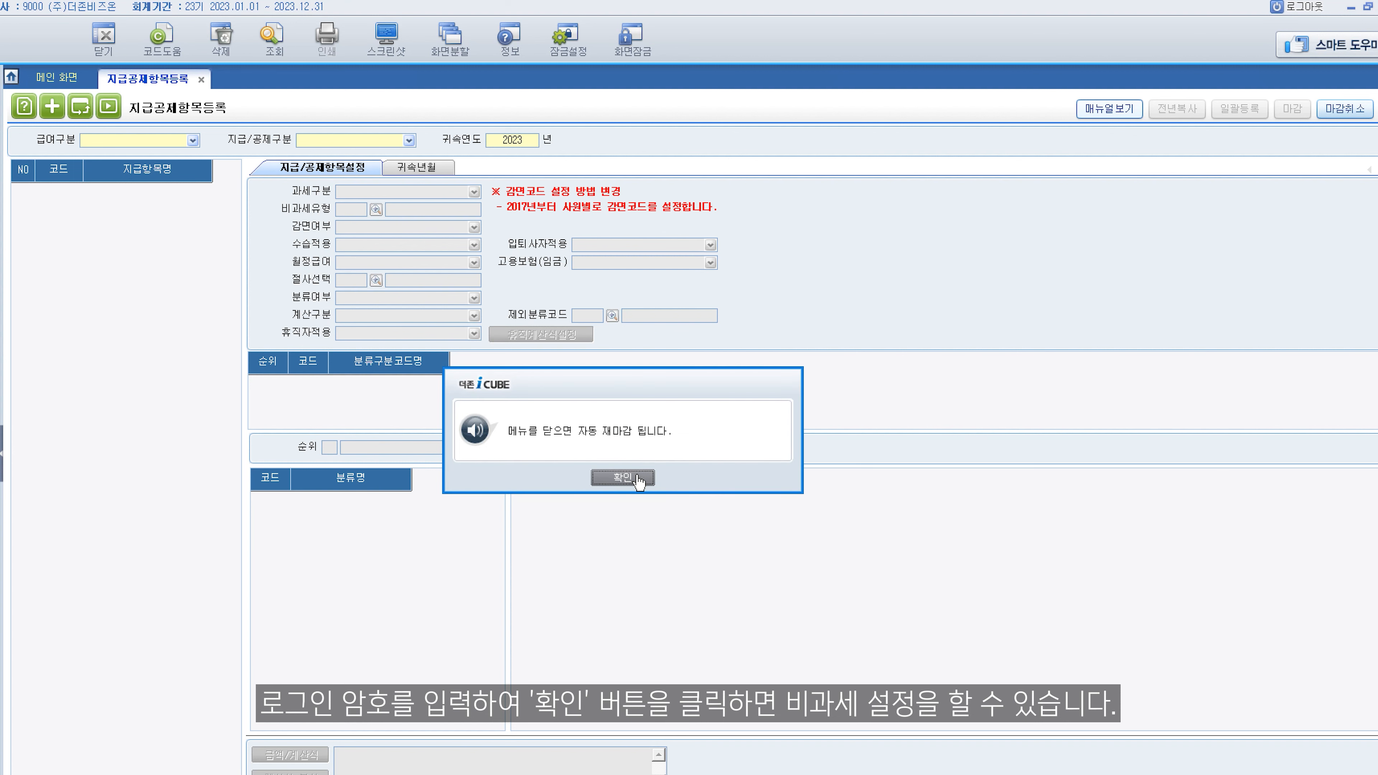
left_click(638, 481)
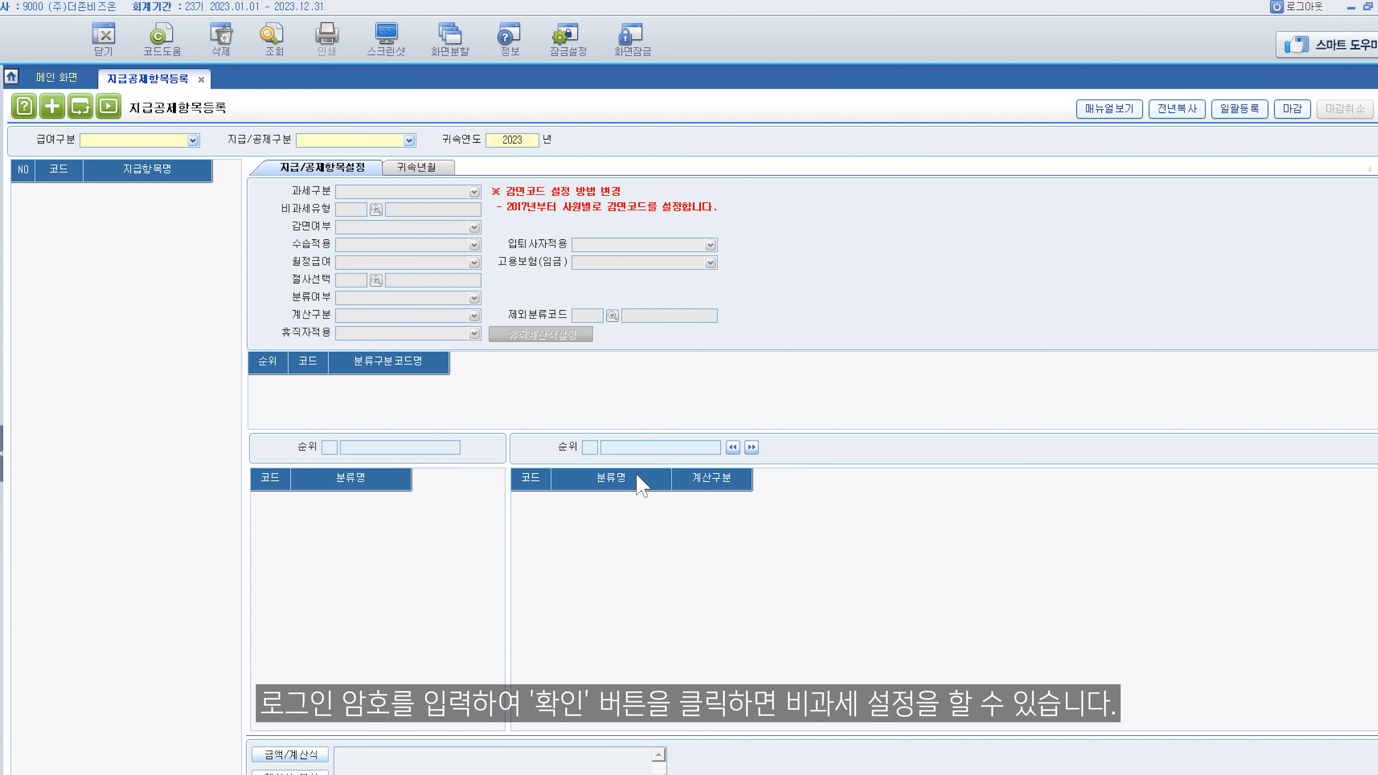
Retrieve the pay items with 급여구분 set to 급여 and 지급/공제구분 set to 지급
left_click(193, 140)
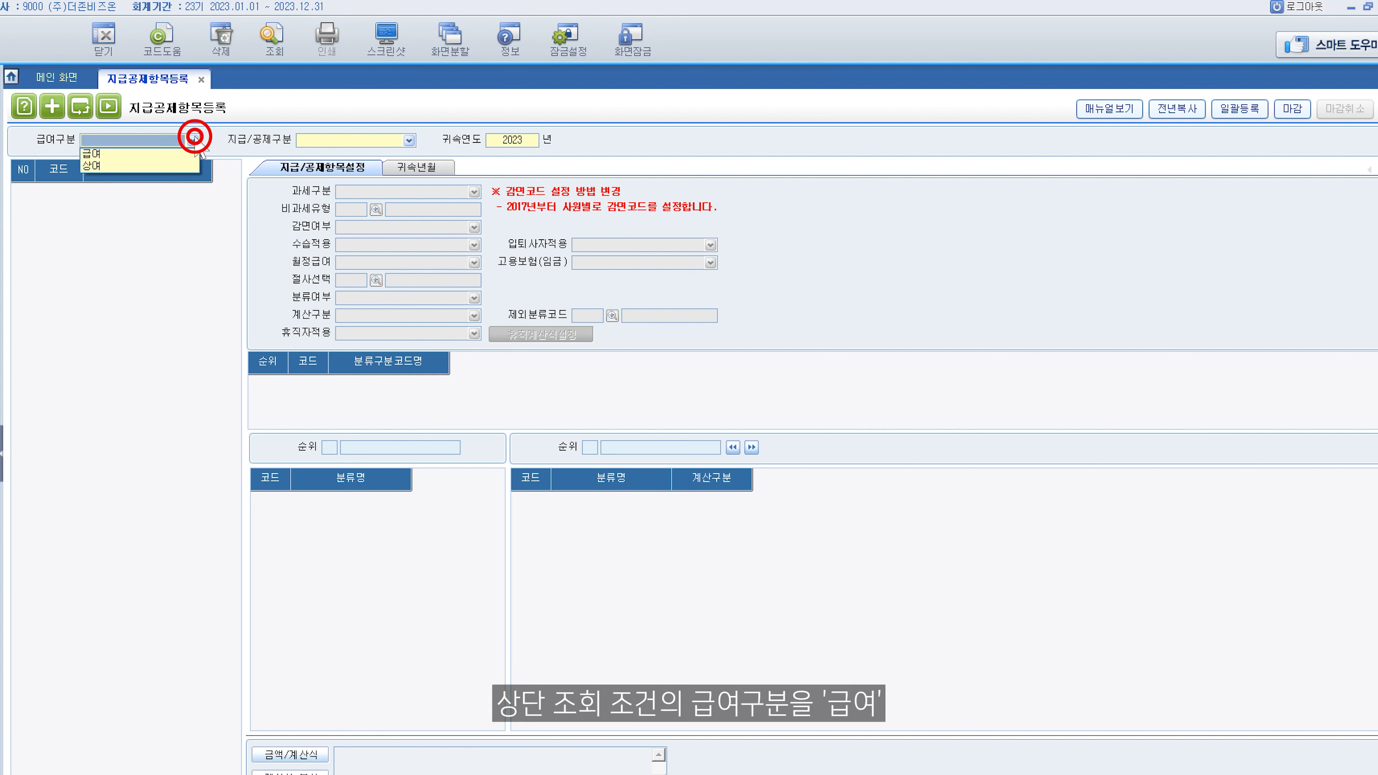
left_click(194, 160)
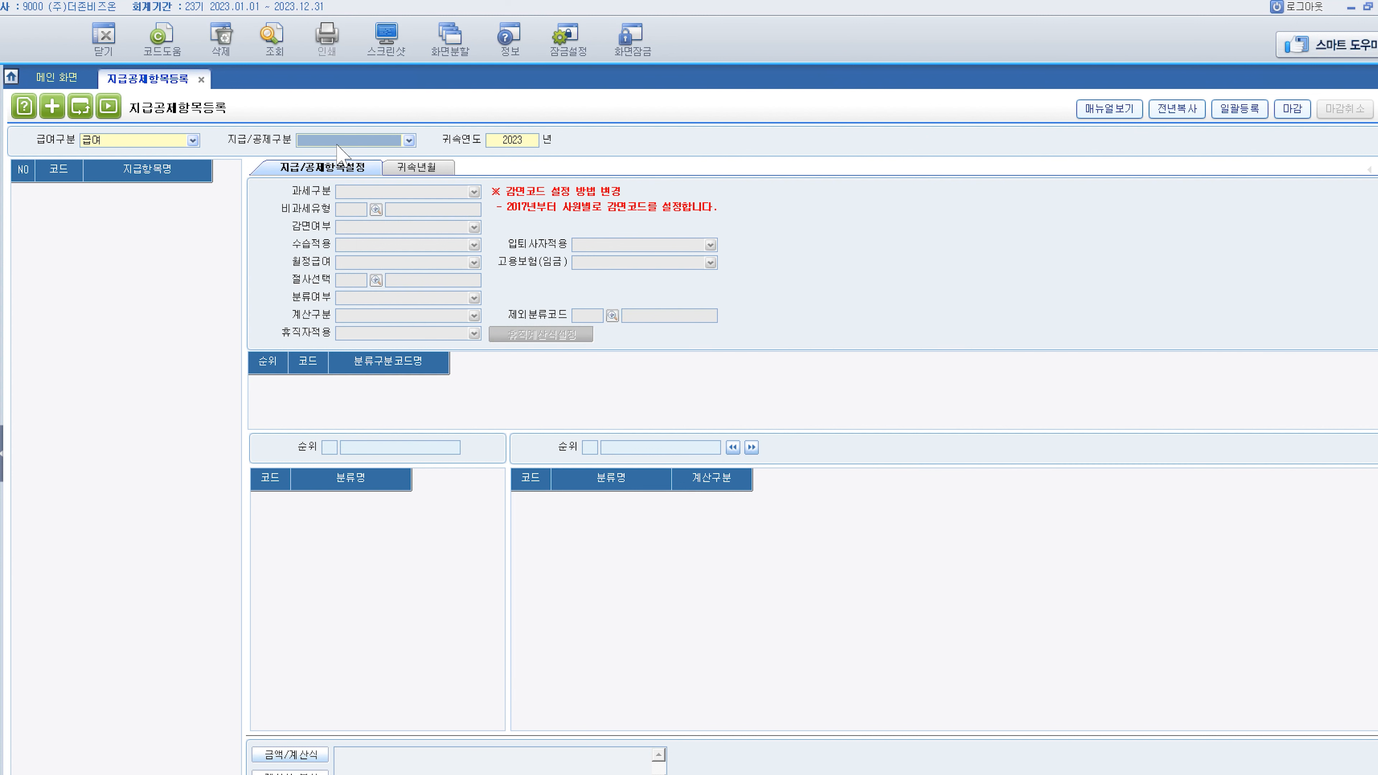
left_click(408, 140)
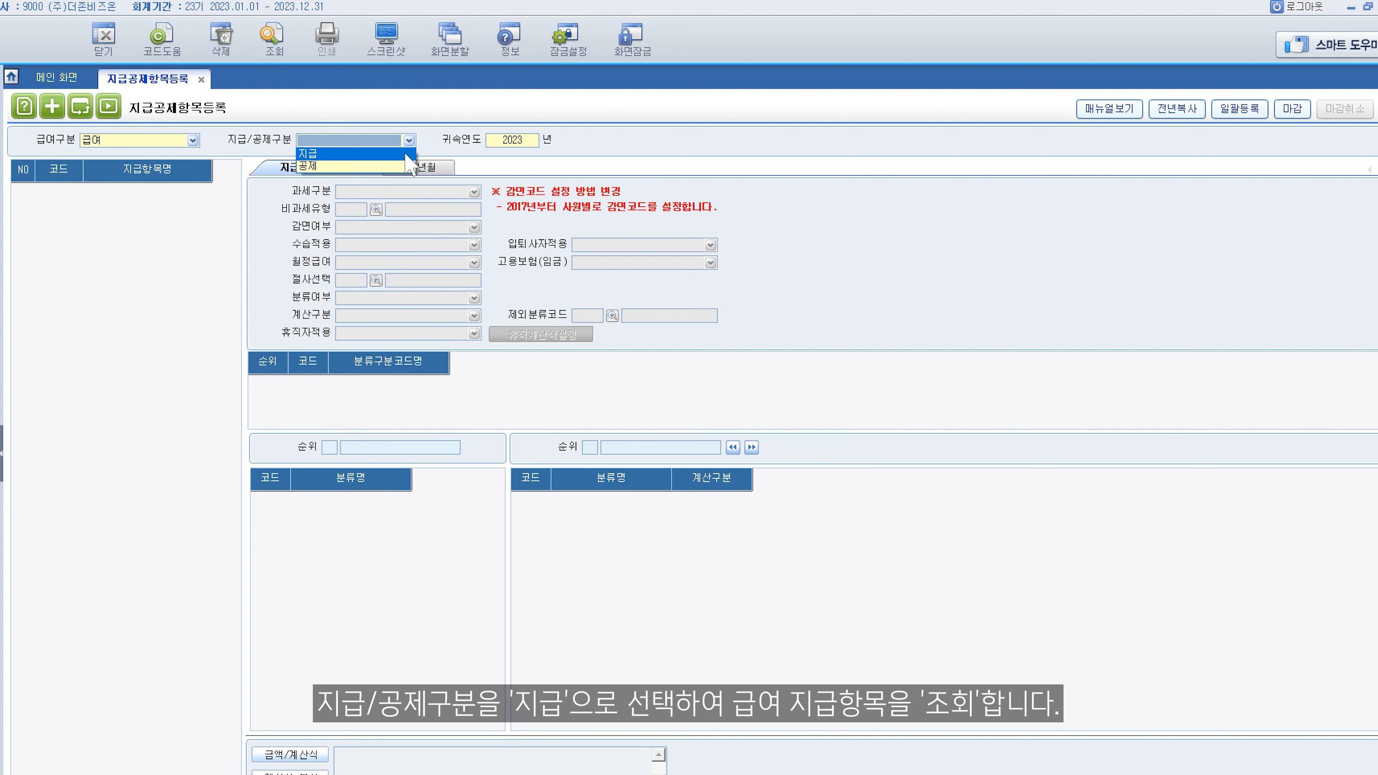
left_click(404, 153)
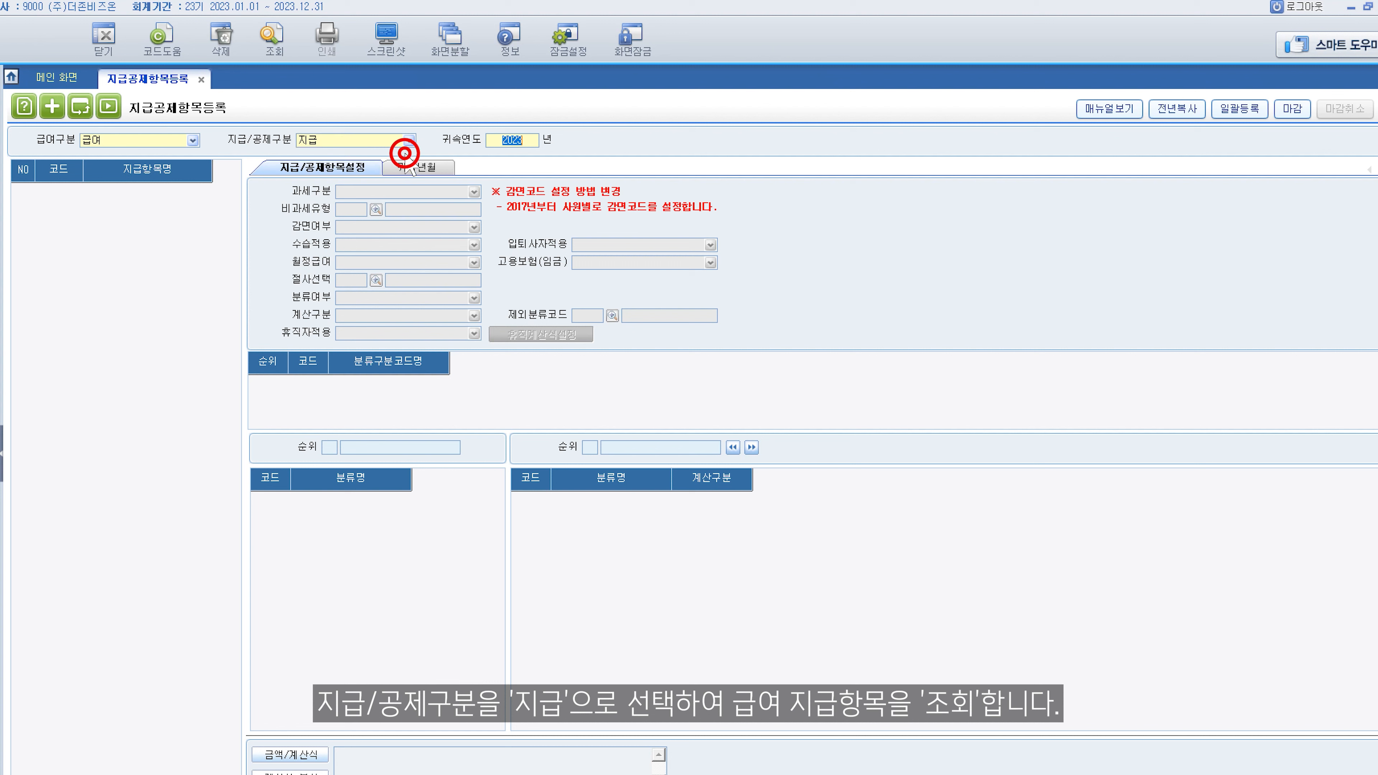
left_click(281, 54)
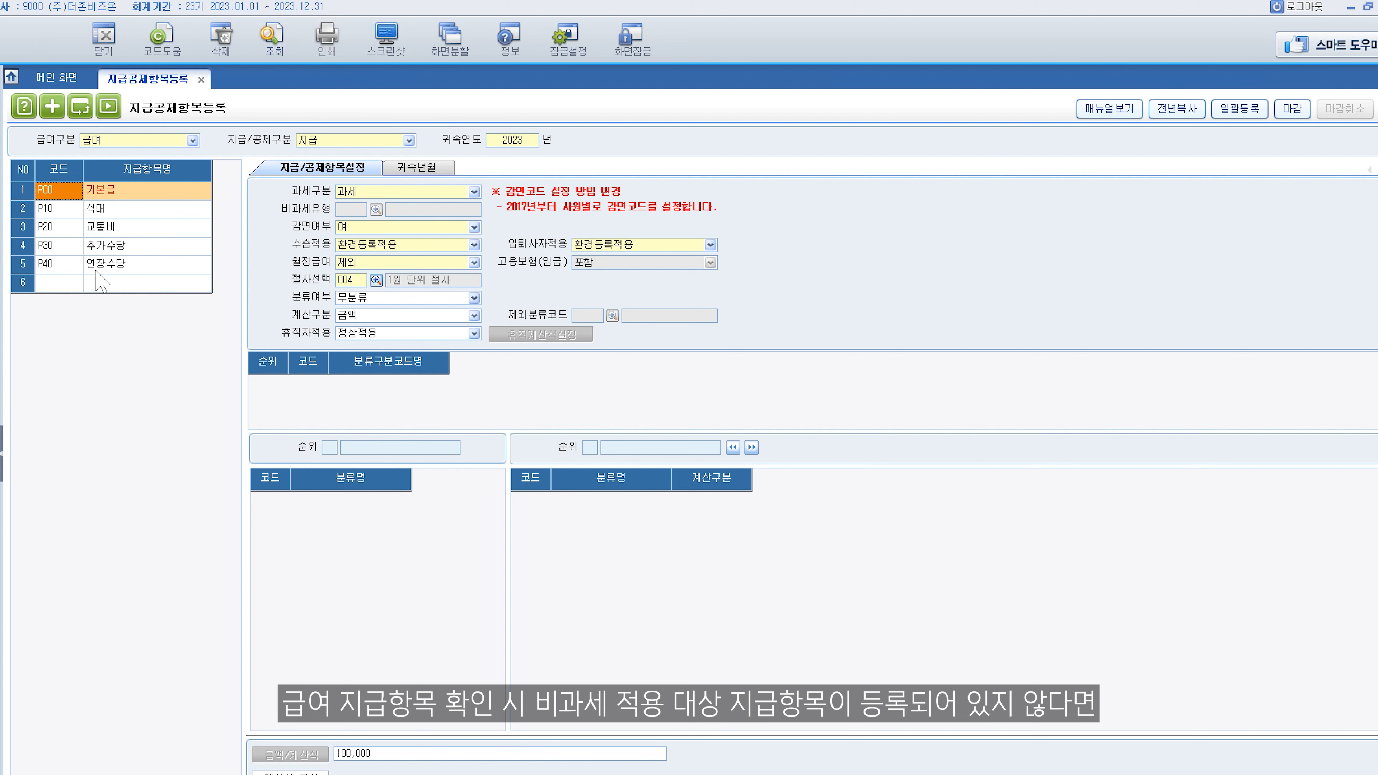
Add a pay item with code P50 named 야간근로수당 and register it in 인사기초코드등록
left_click(69, 283)
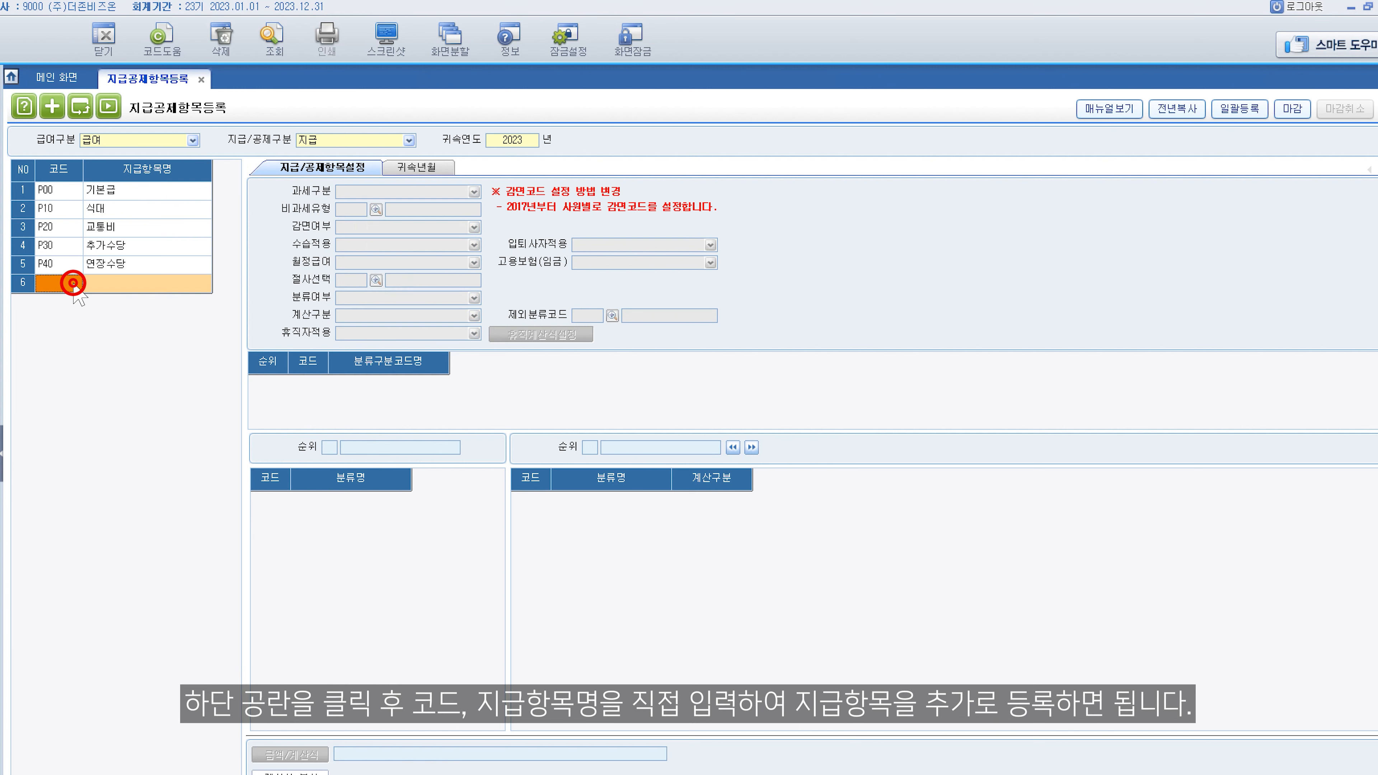
type("P50")
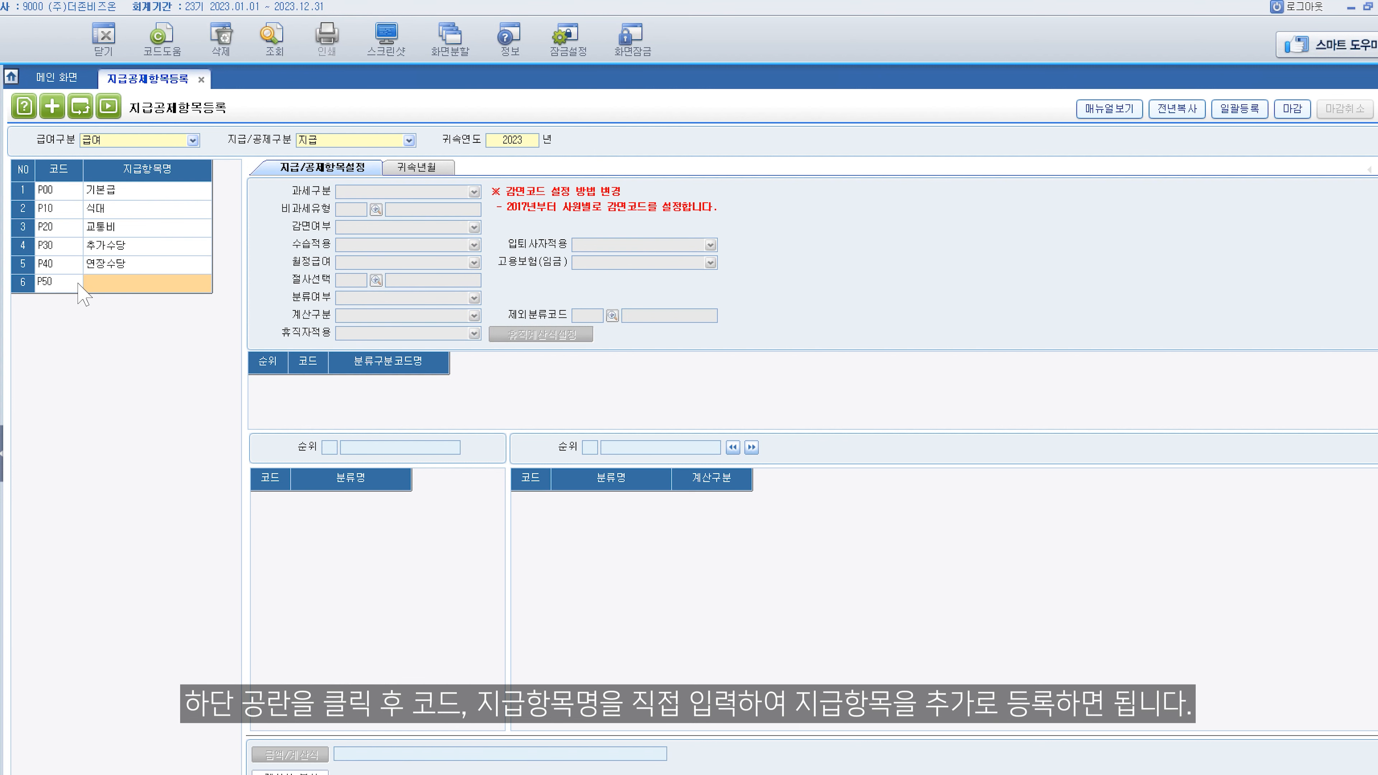
left_click(110, 284)
type("ㅇㅑ간근로수당")
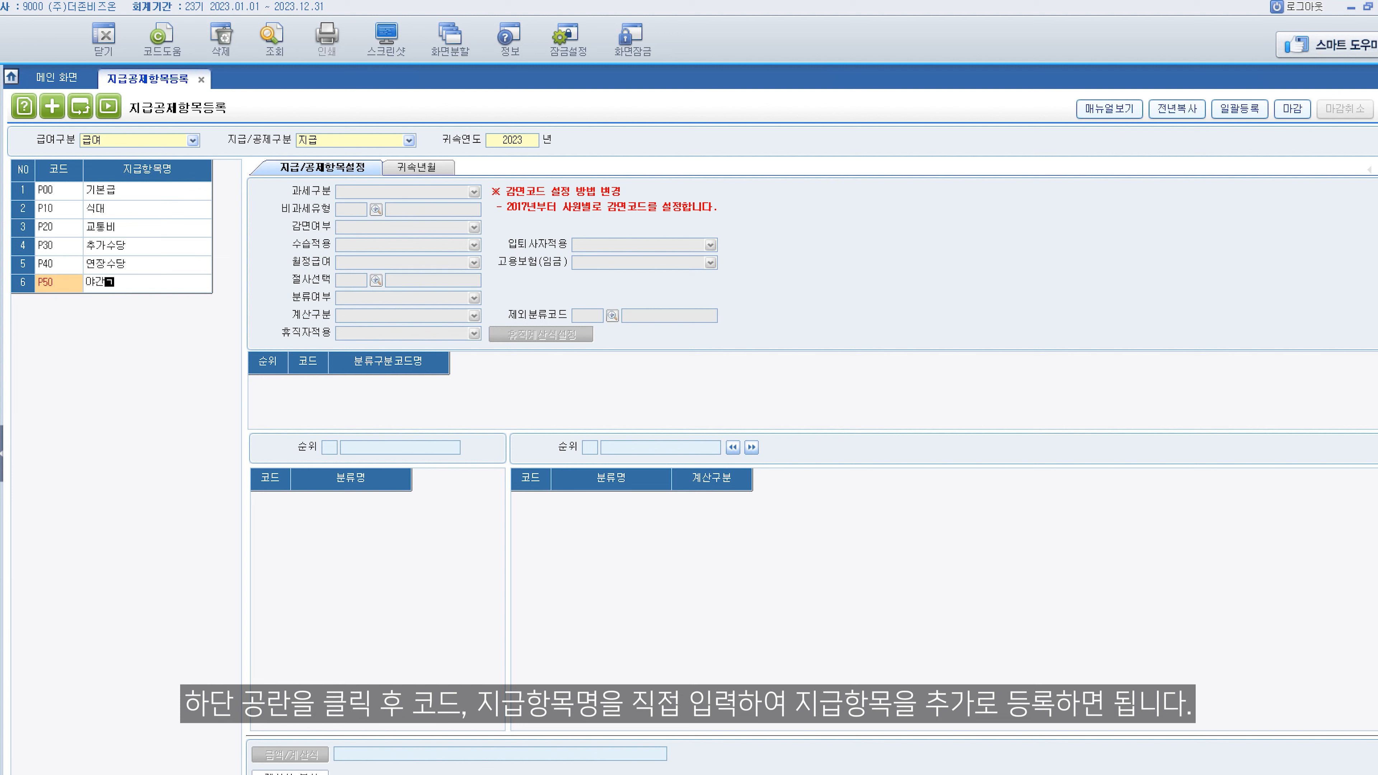
key("Return")
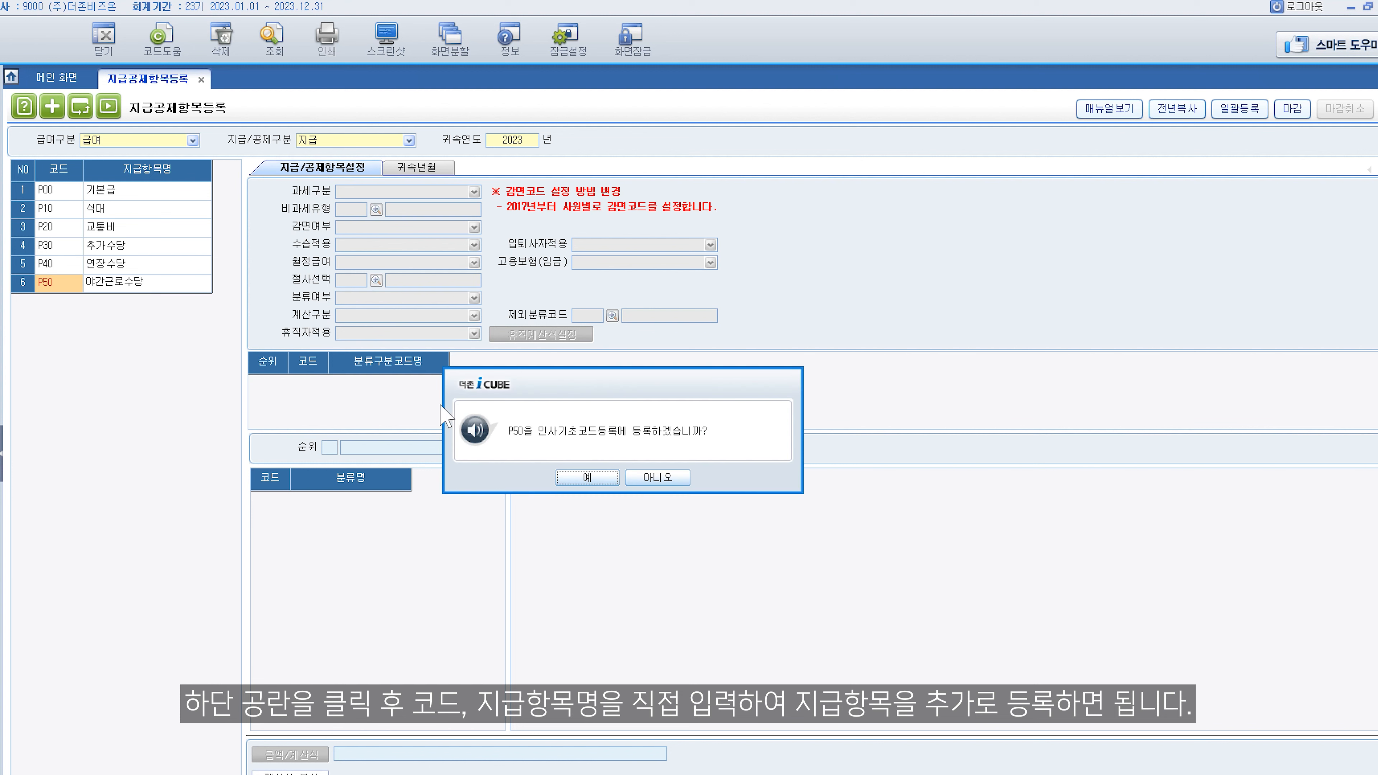
left_click(584, 478)
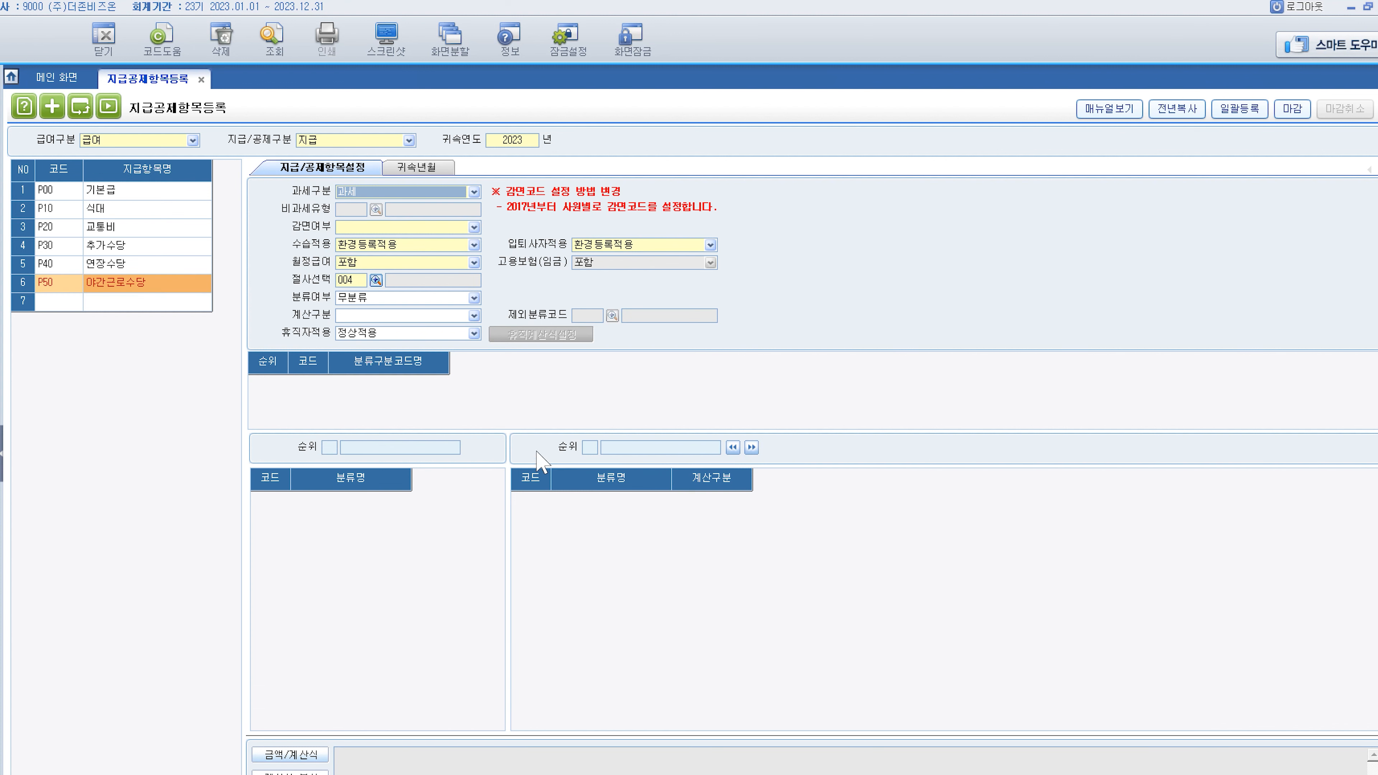
Set 과세구분 of the 야간근로수당 pay item to 비과세 and acknowledge the notice
left_click(193, 284)
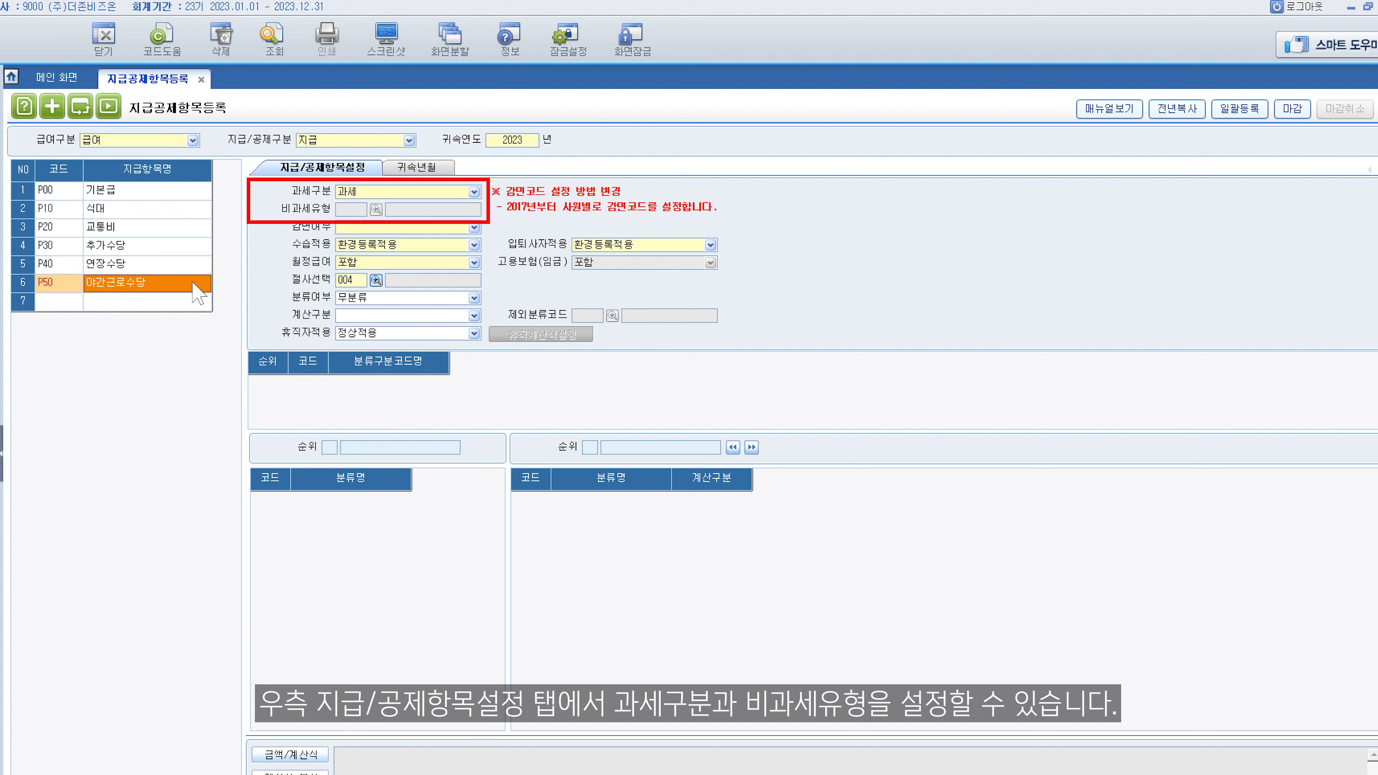
left_click(474, 191)
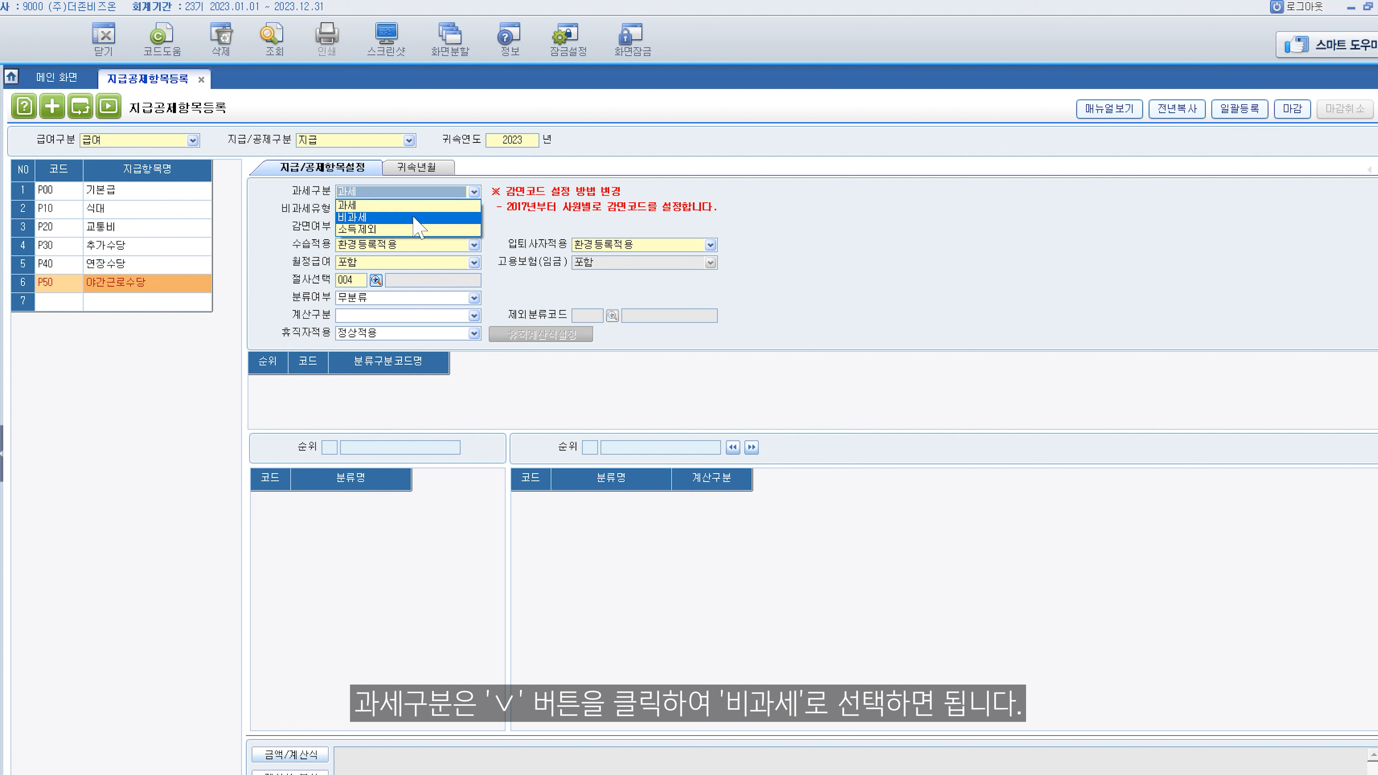
left_click(414, 218)
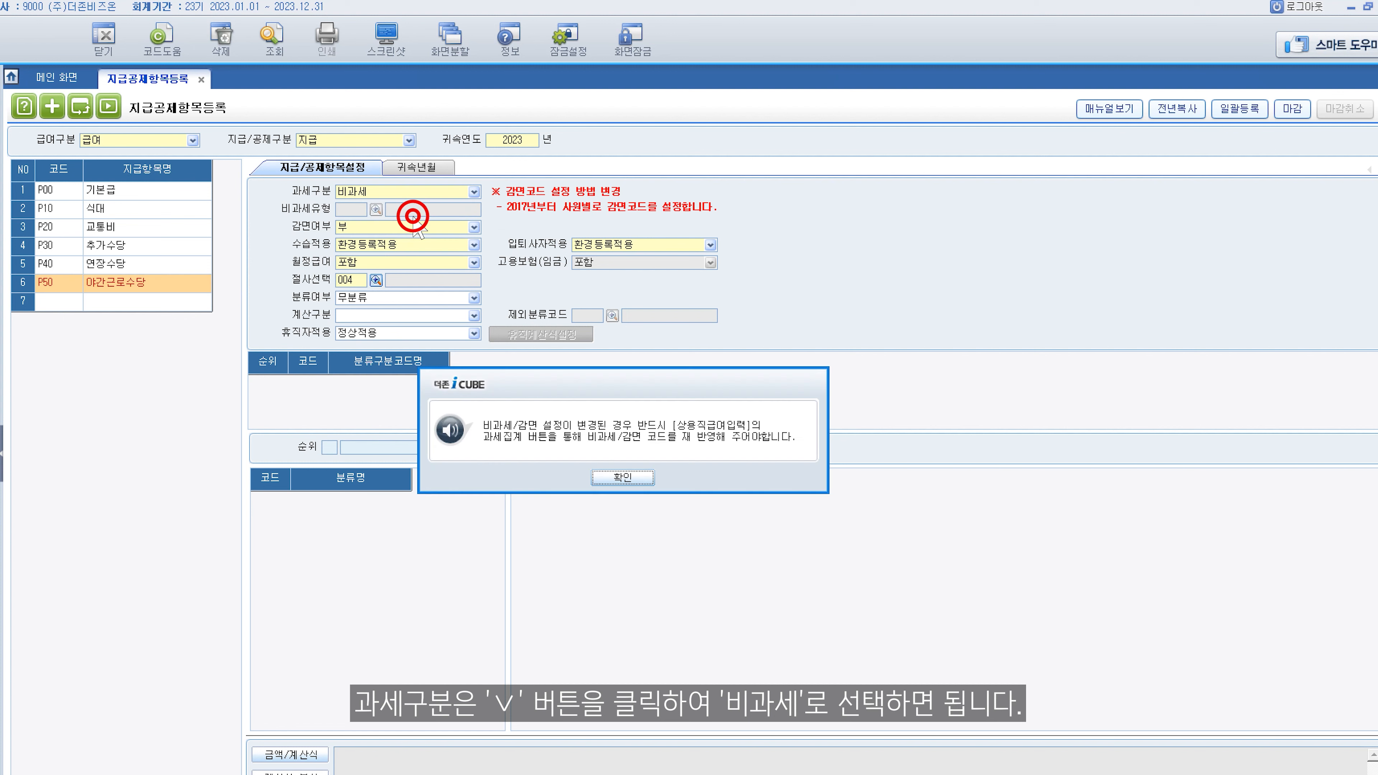
left_click(618, 478)
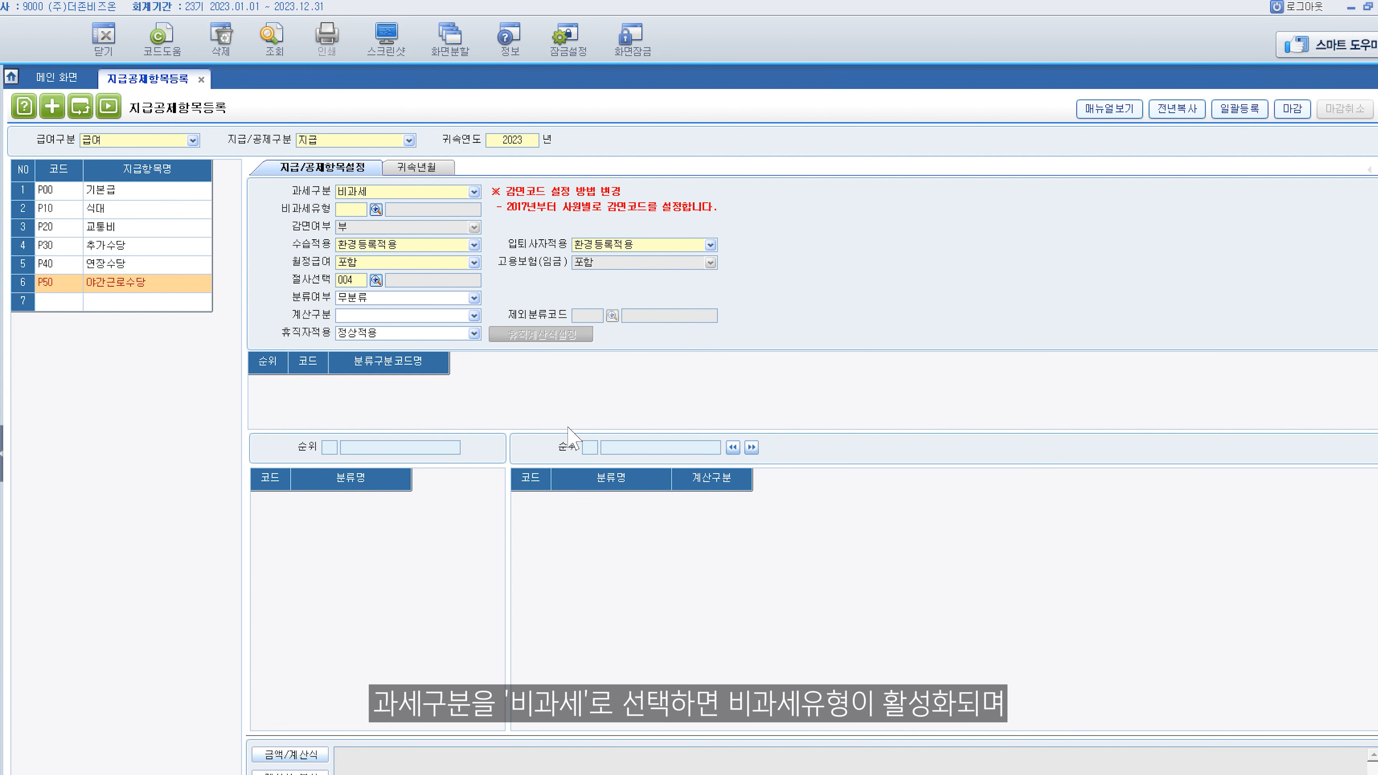
Assign the tax-exempt type O01 야간근로수당 as 비과세유형 of the P50 pay item
left_click(375, 209)
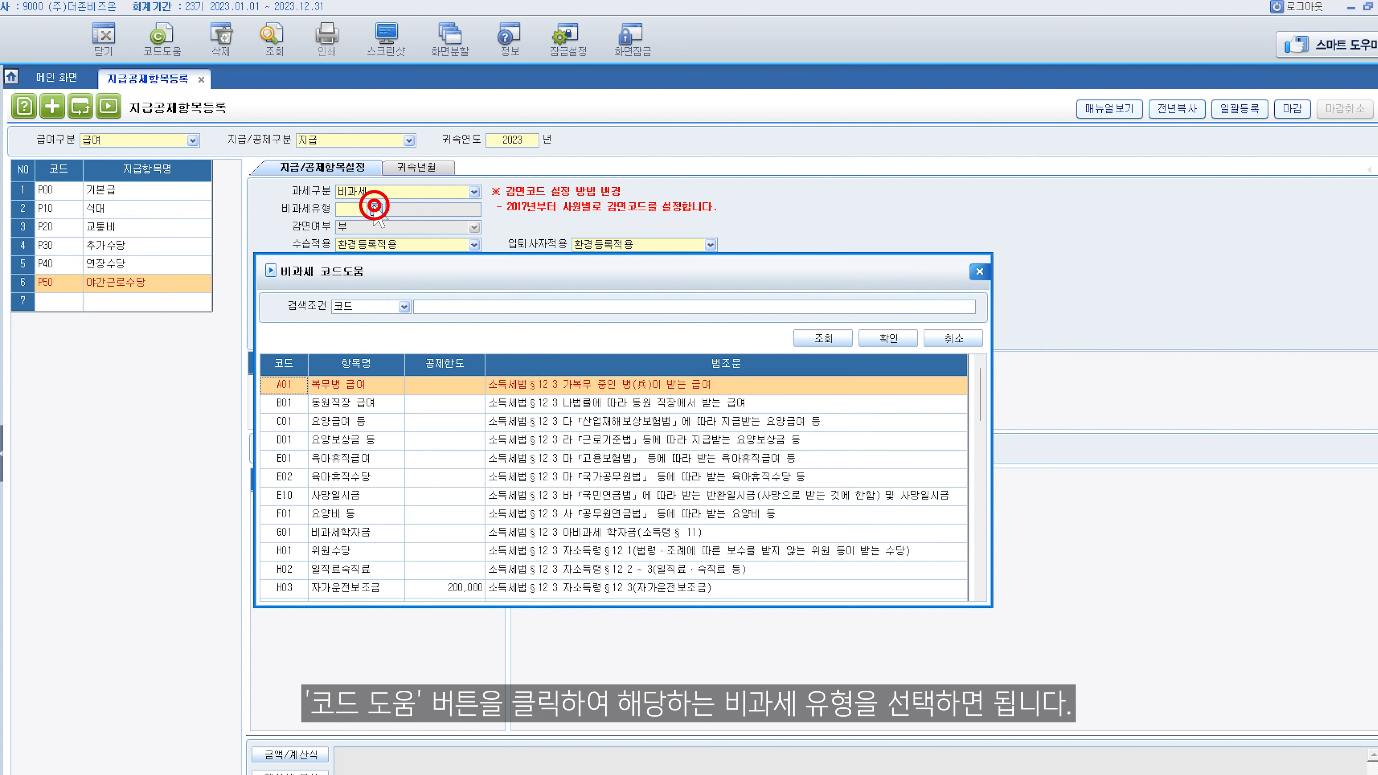
left_click_drag(979, 399, 980, 529)
left_click(858, 531)
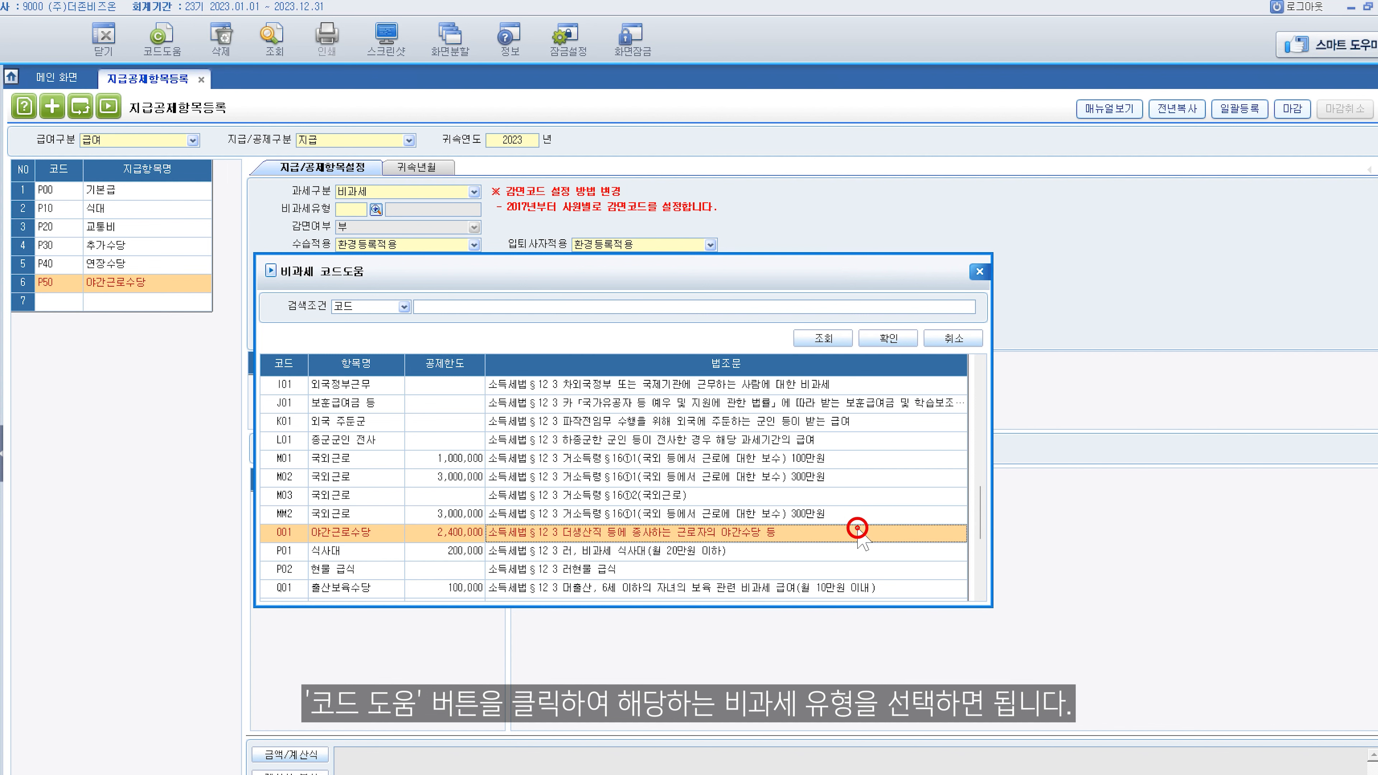
left_click(882, 340)
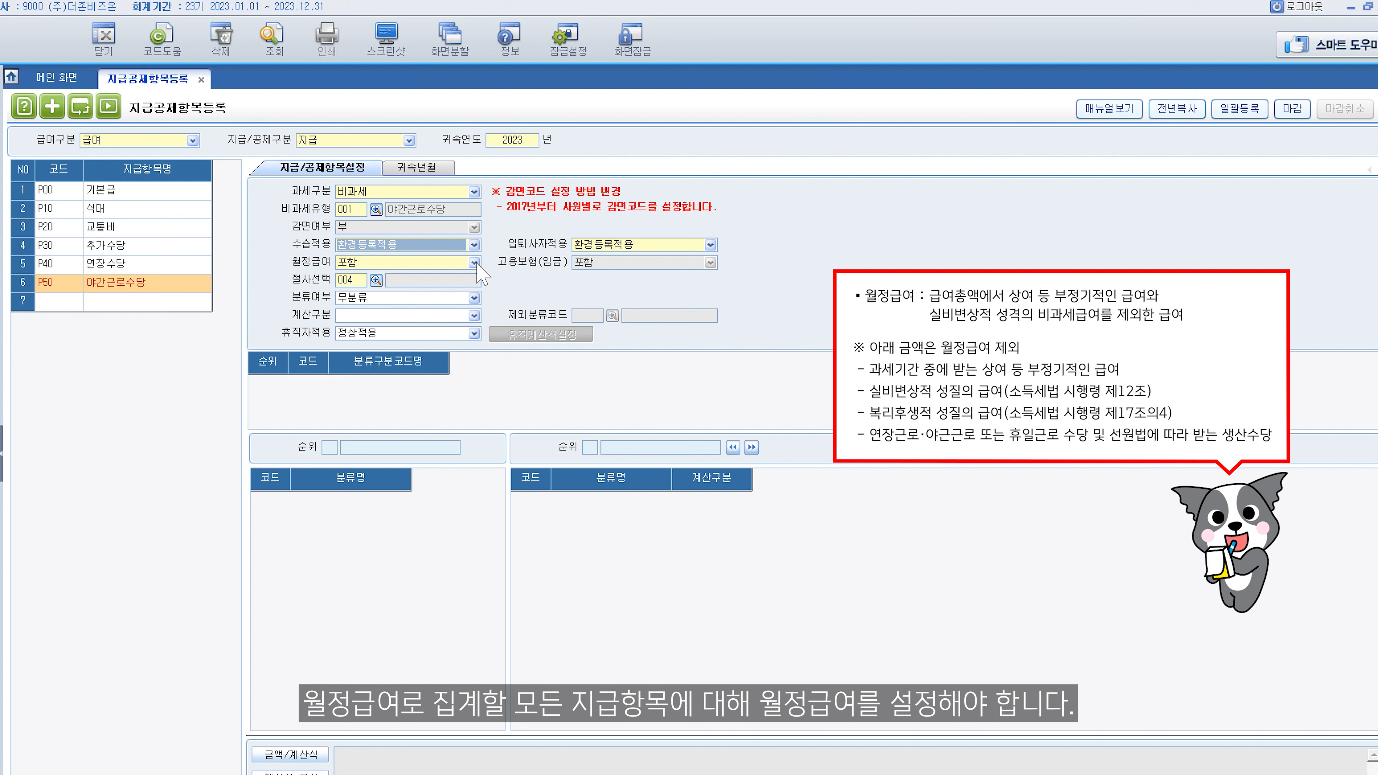
Set 월정급여 to 제외 for the 야간근로수당 pay item and to 포함 for 기본급
left_click(475, 262)
left_click(475, 286)
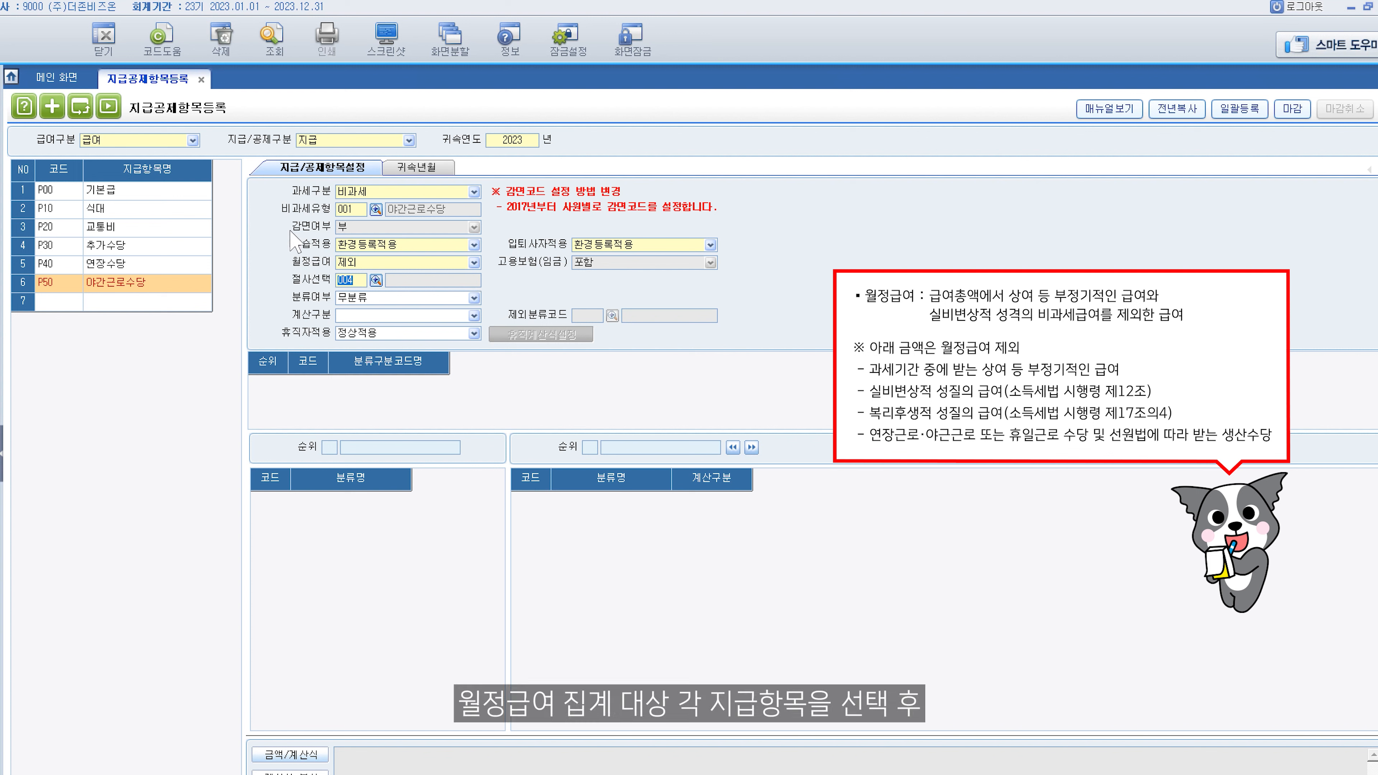
left_click(196, 190)
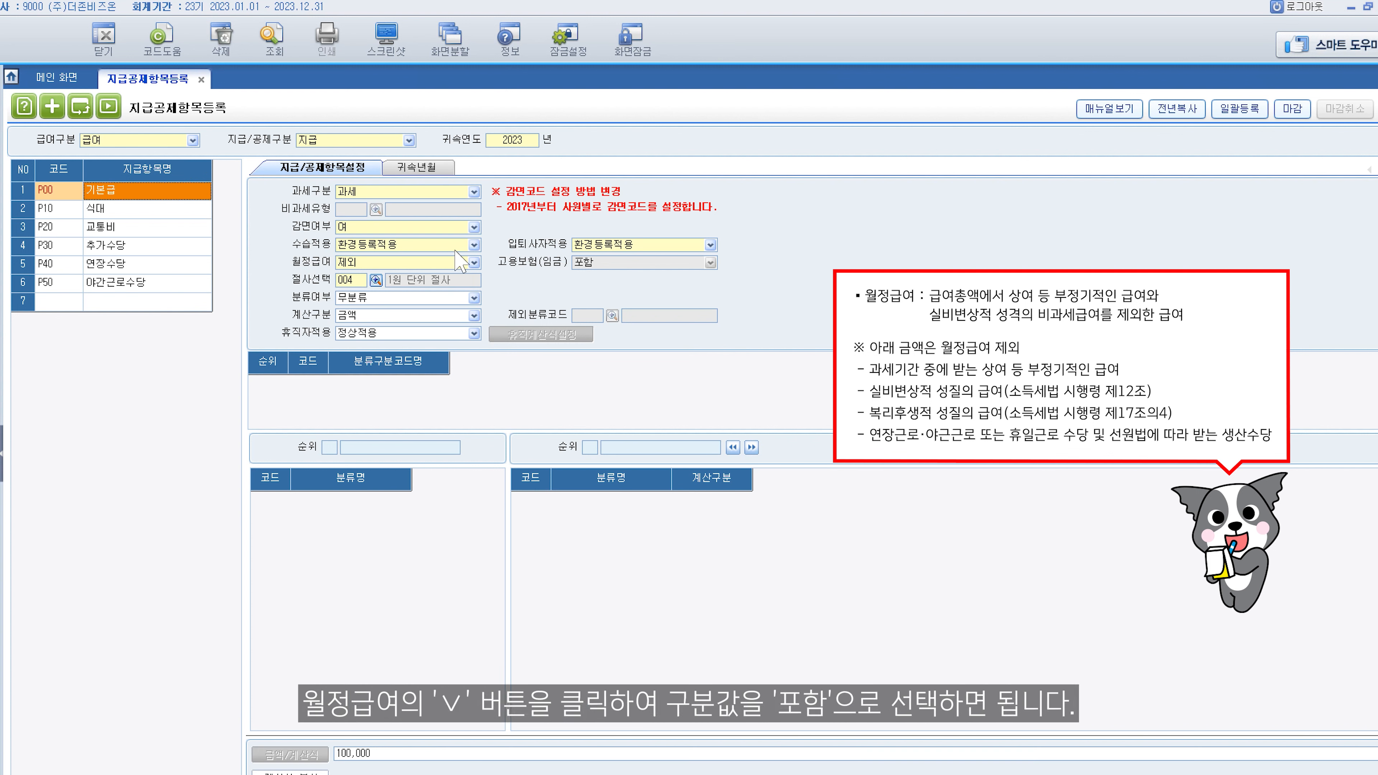
left_click(474, 262)
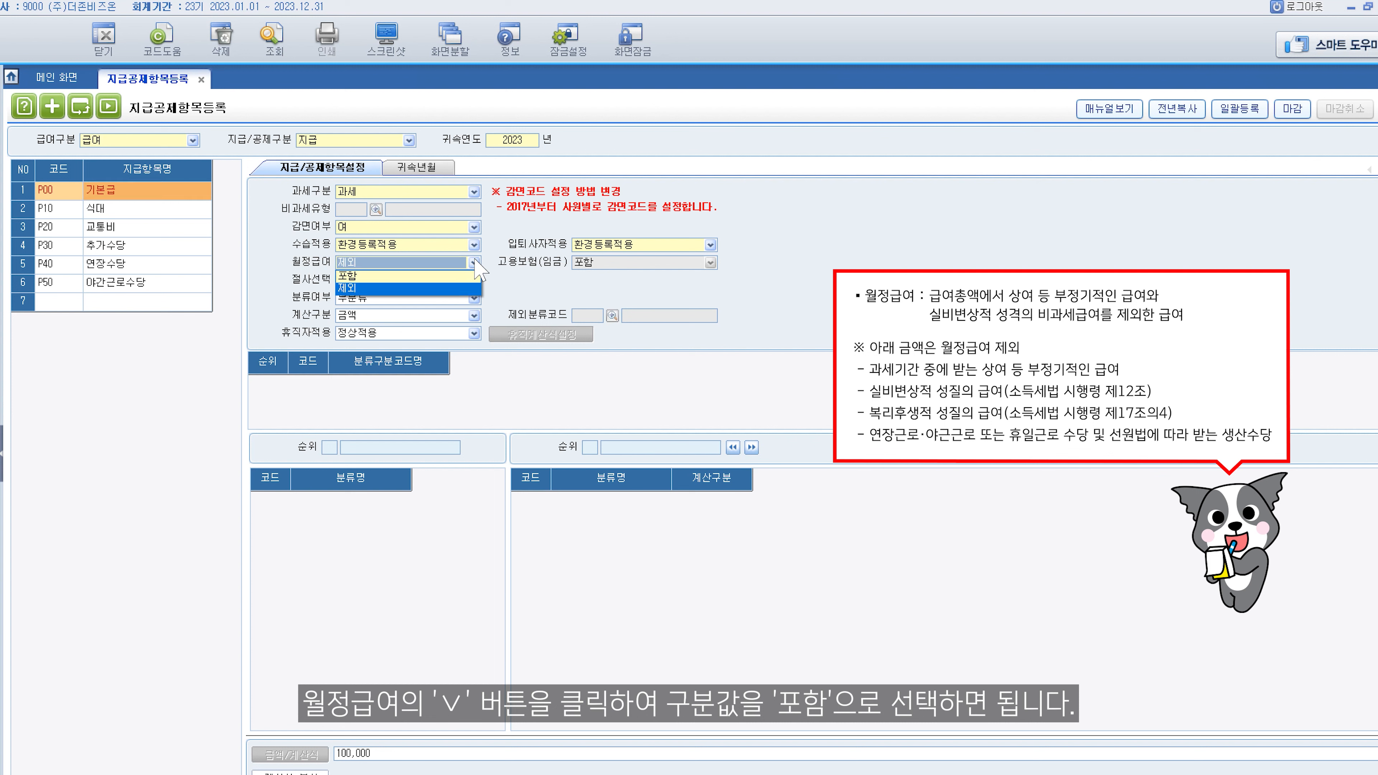
left_click(463, 276)
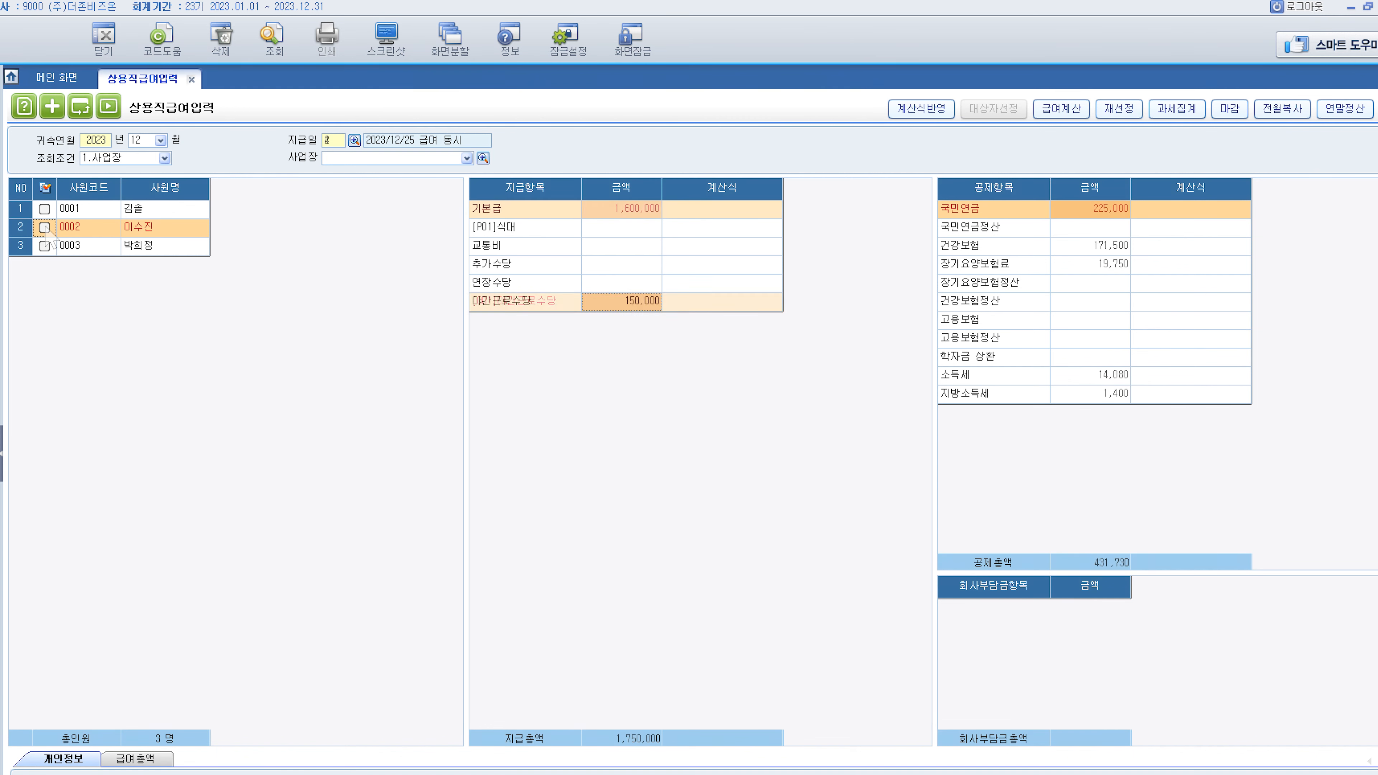
In 상용직급여입력, select the second employee, run the 과세집계 recalculation for the pay items, and acknowledge the notice
left_click(45, 229)
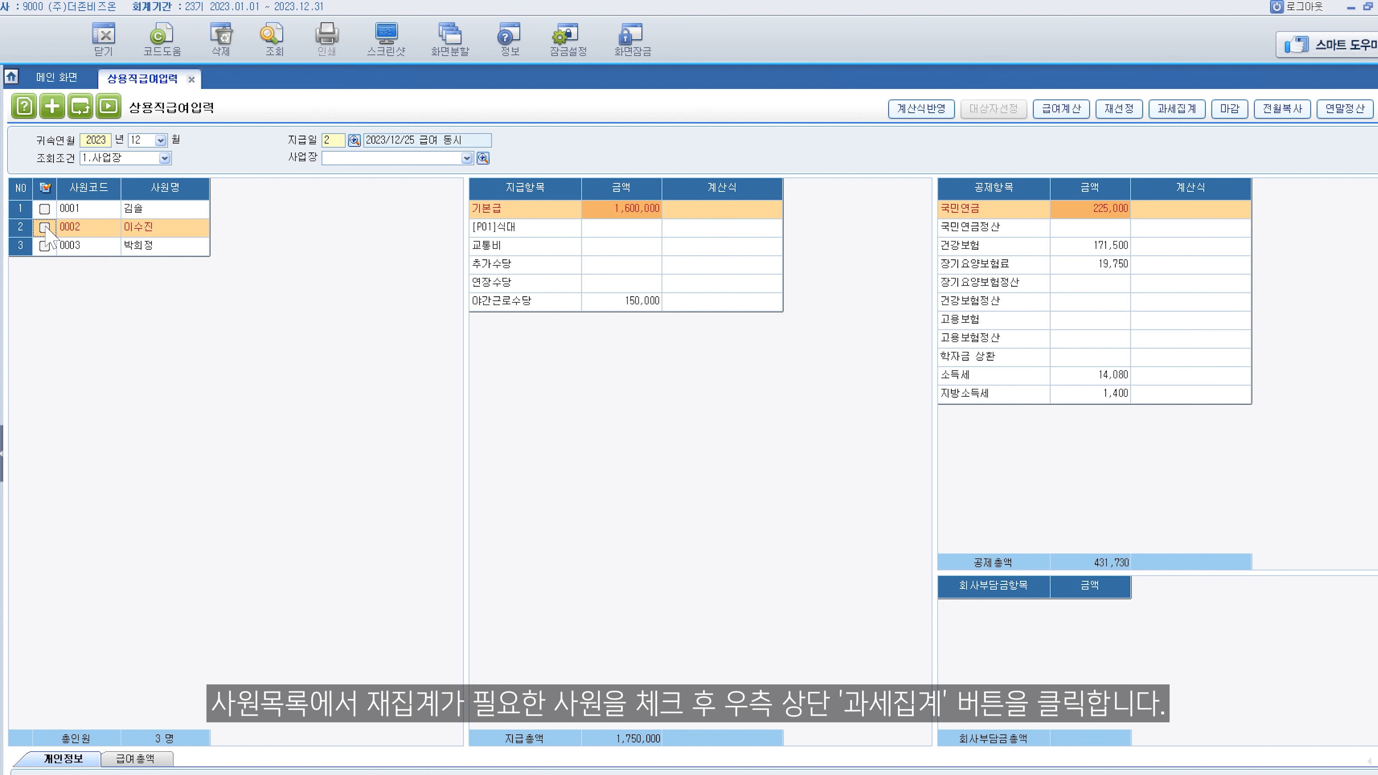
left_click(45, 228)
left_click(1176, 111)
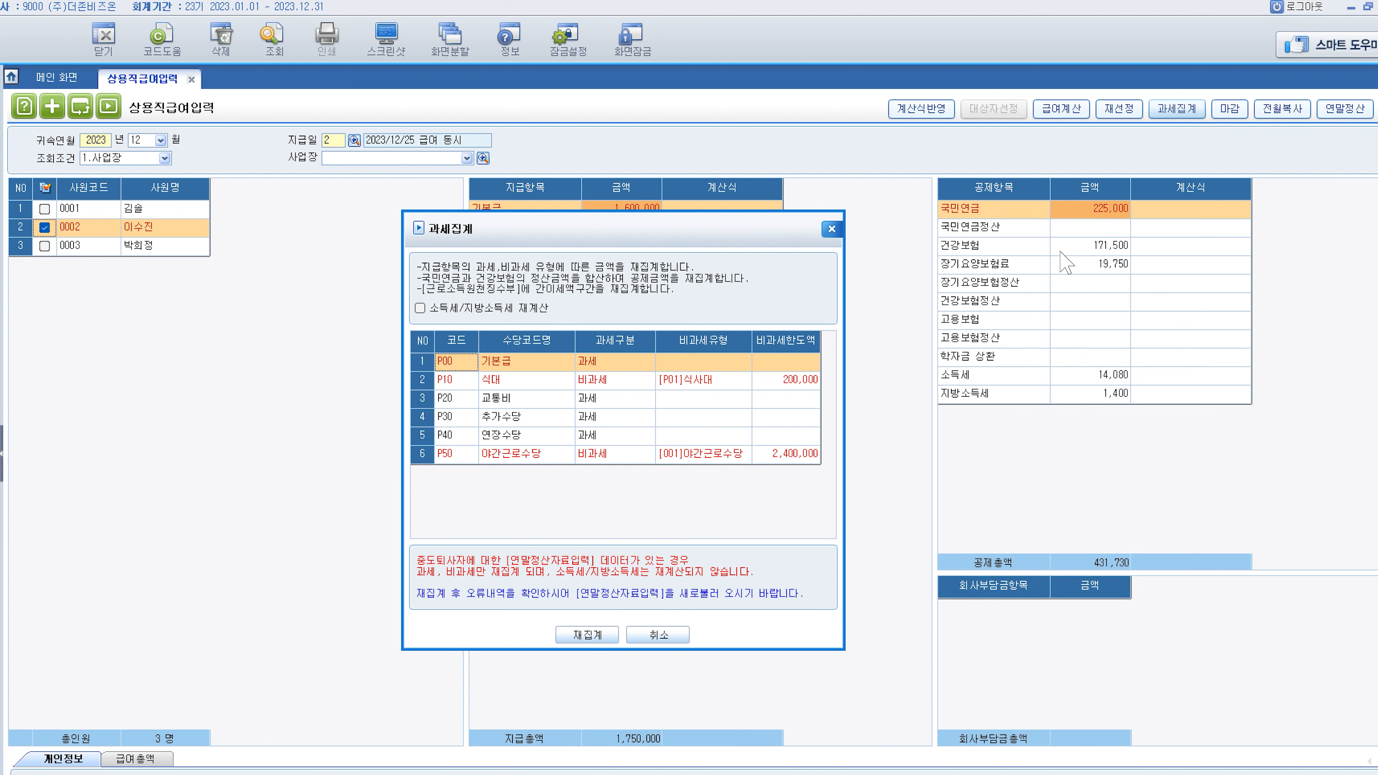
left_click(573, 636)
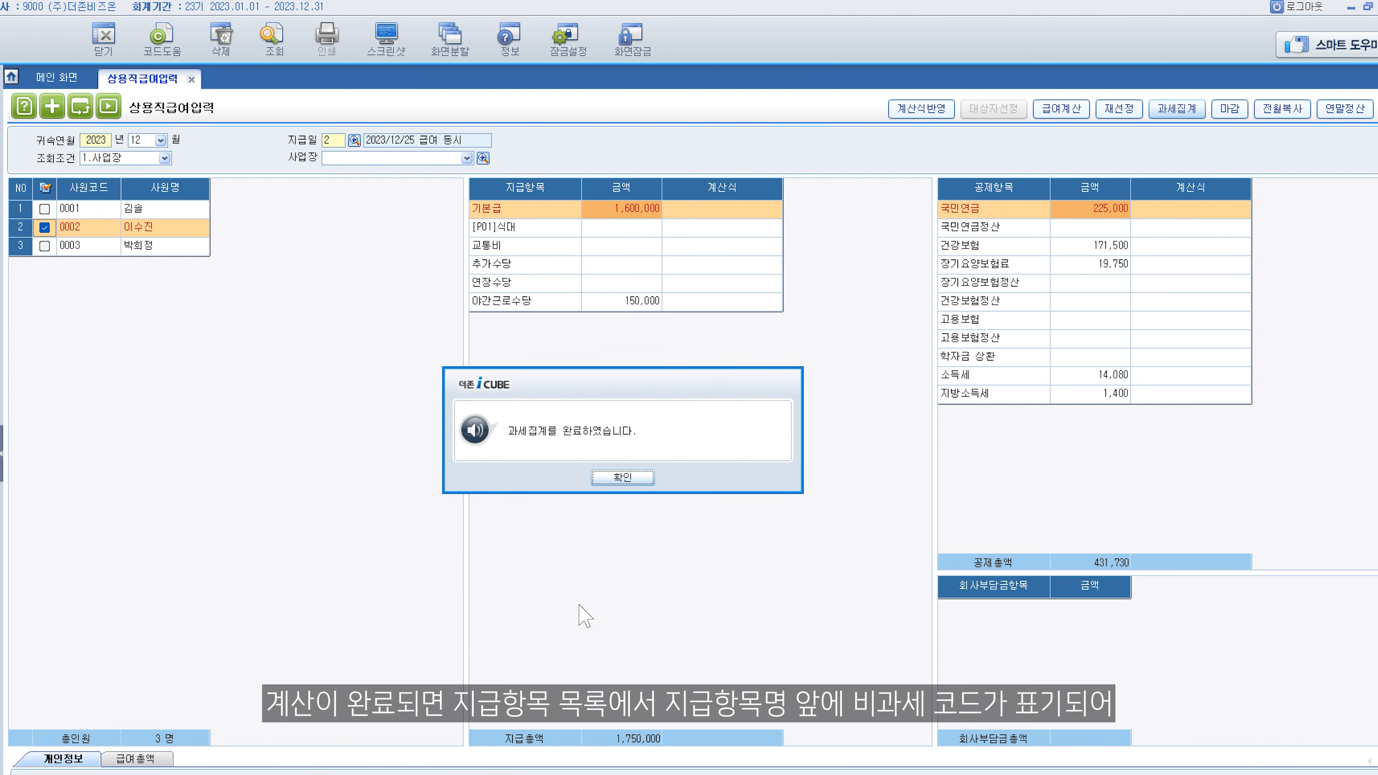
left_click(608, 472)
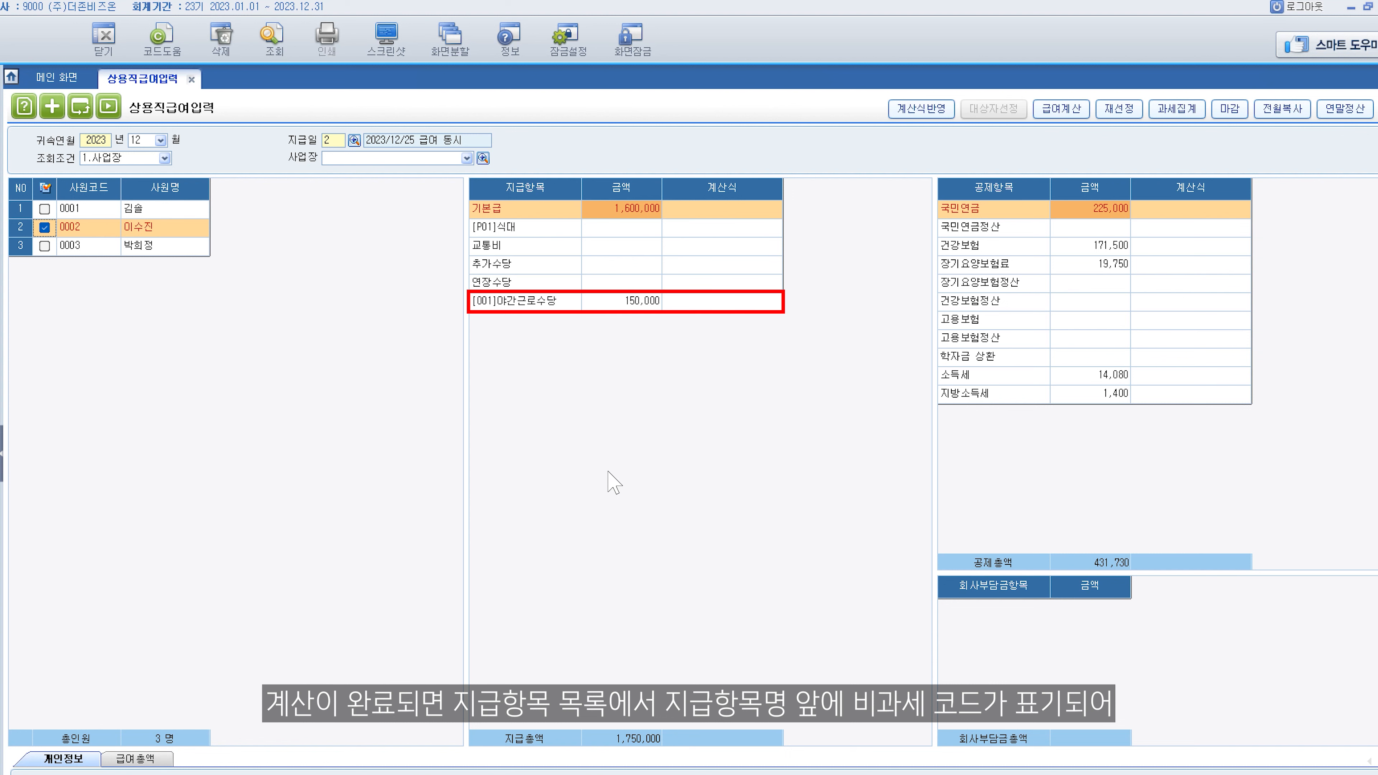